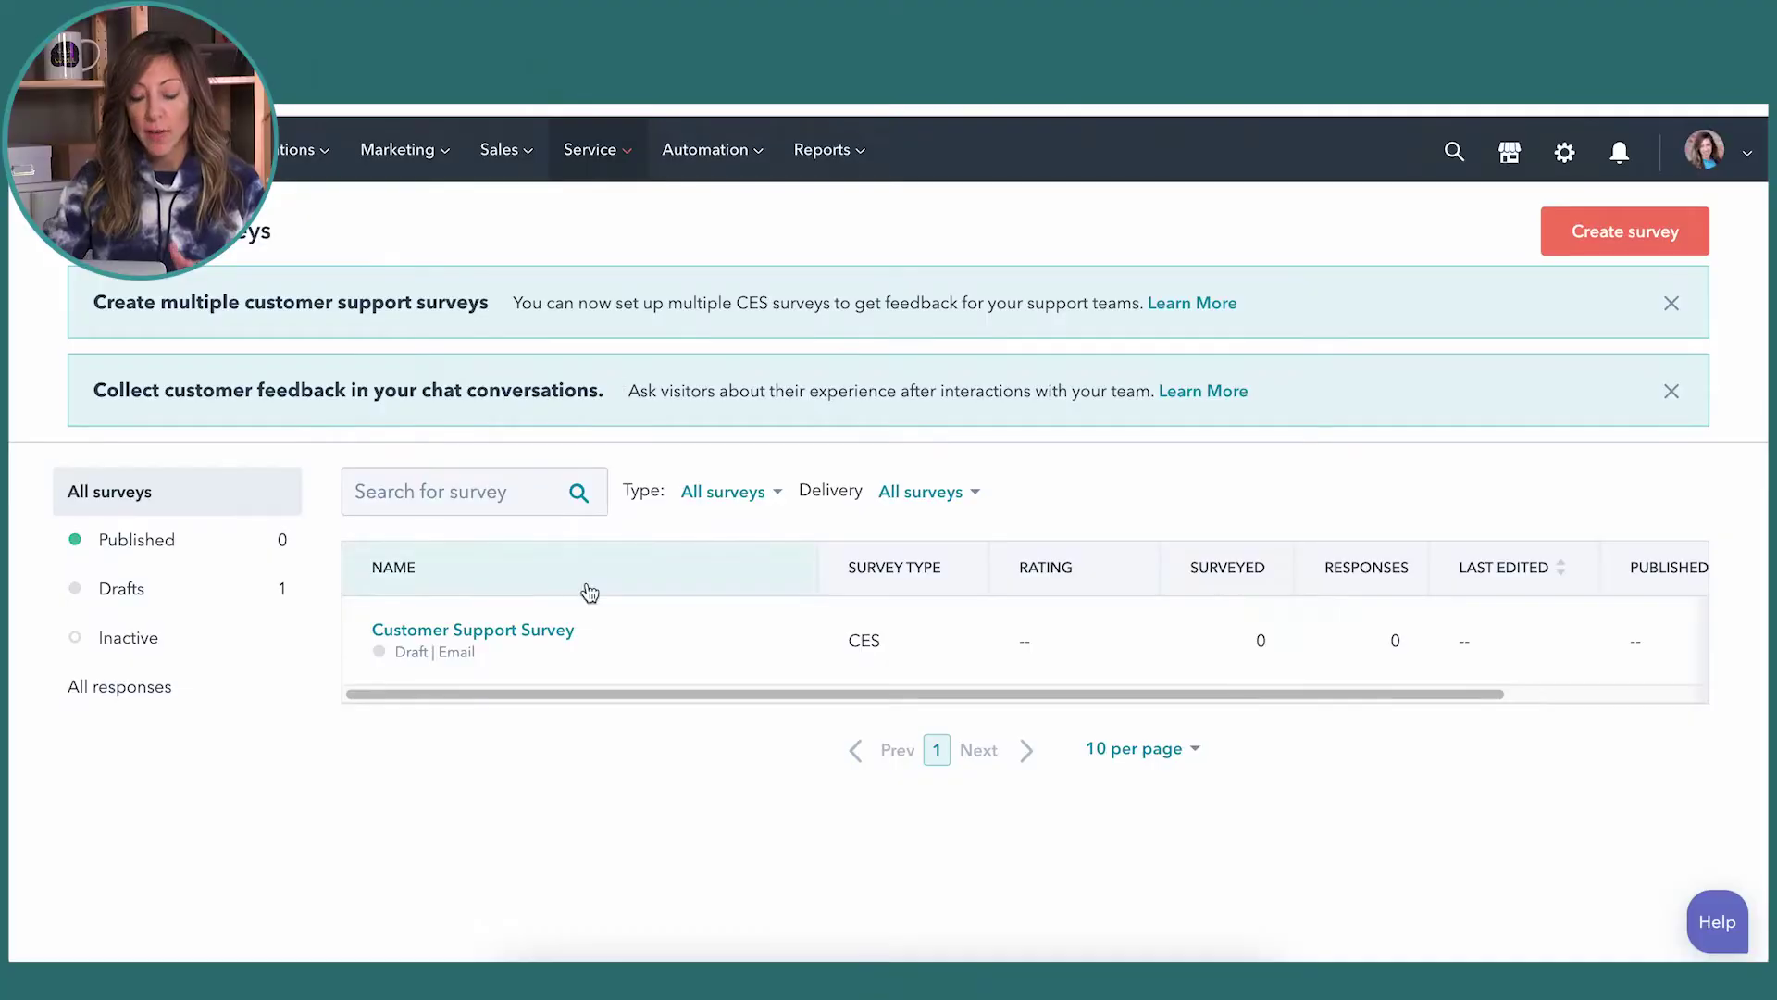
Open the Customer Support Survey and examine its email settings and the full email preview.
left_click(536, 635)
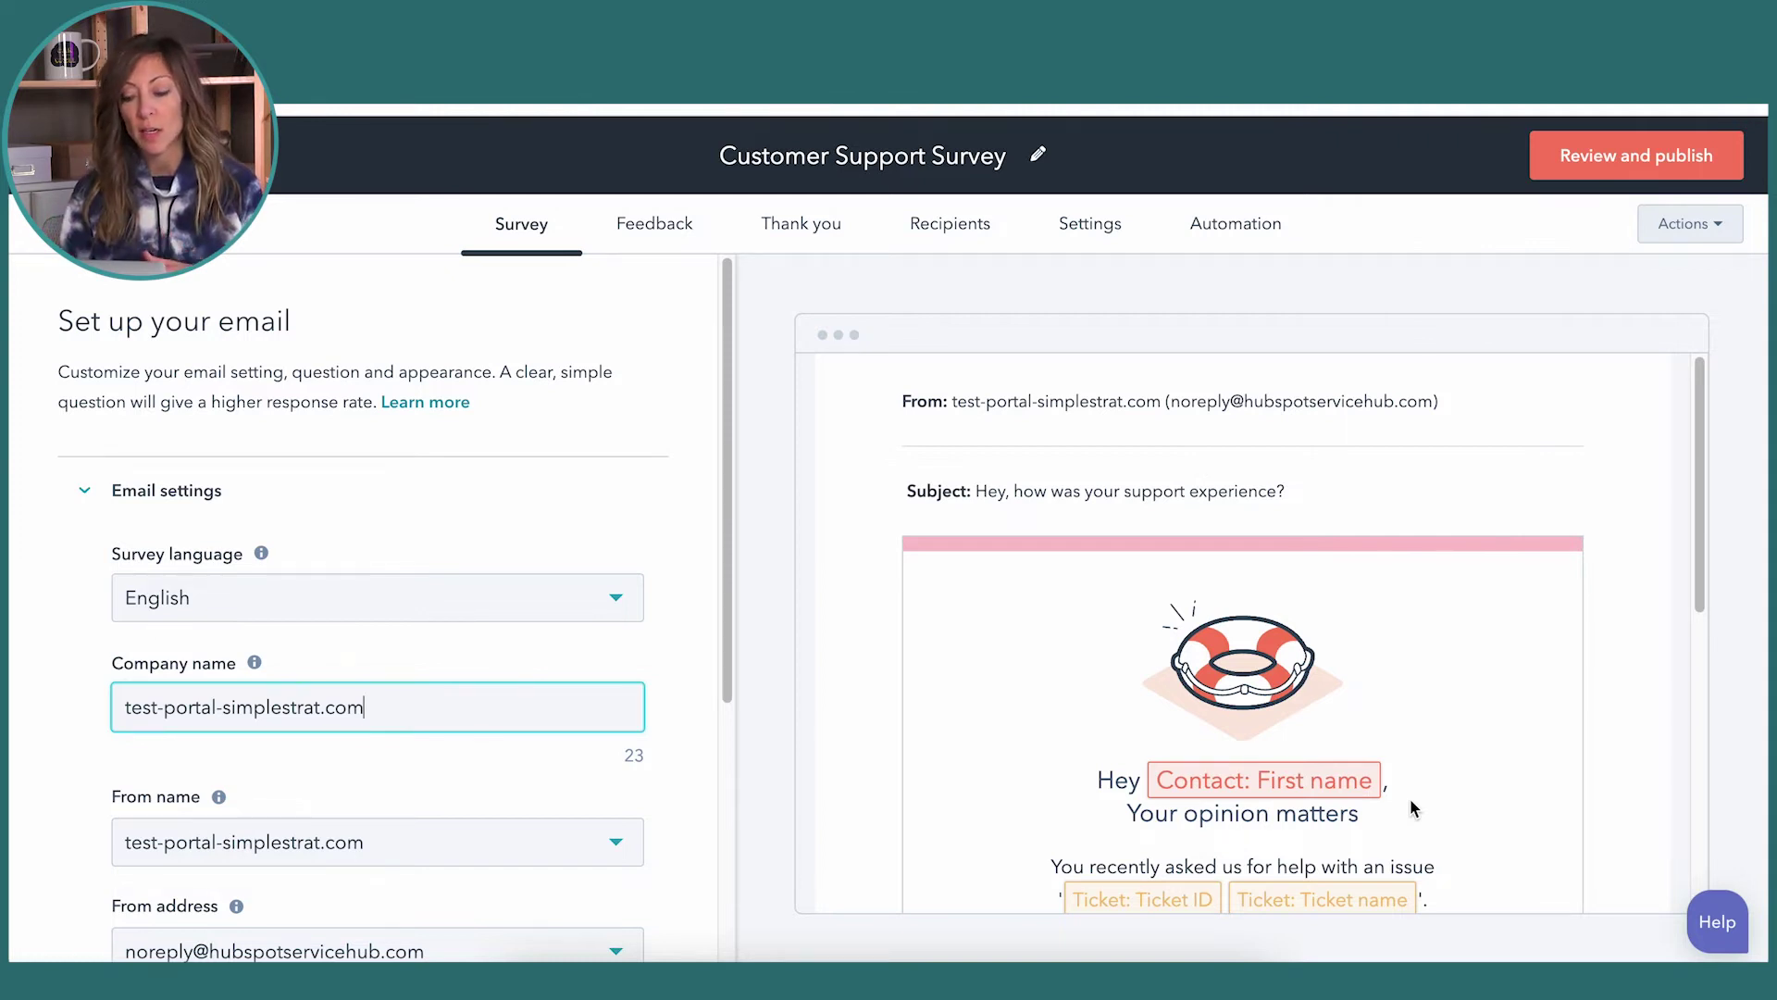
scroll(1414, 808, "down", 4)
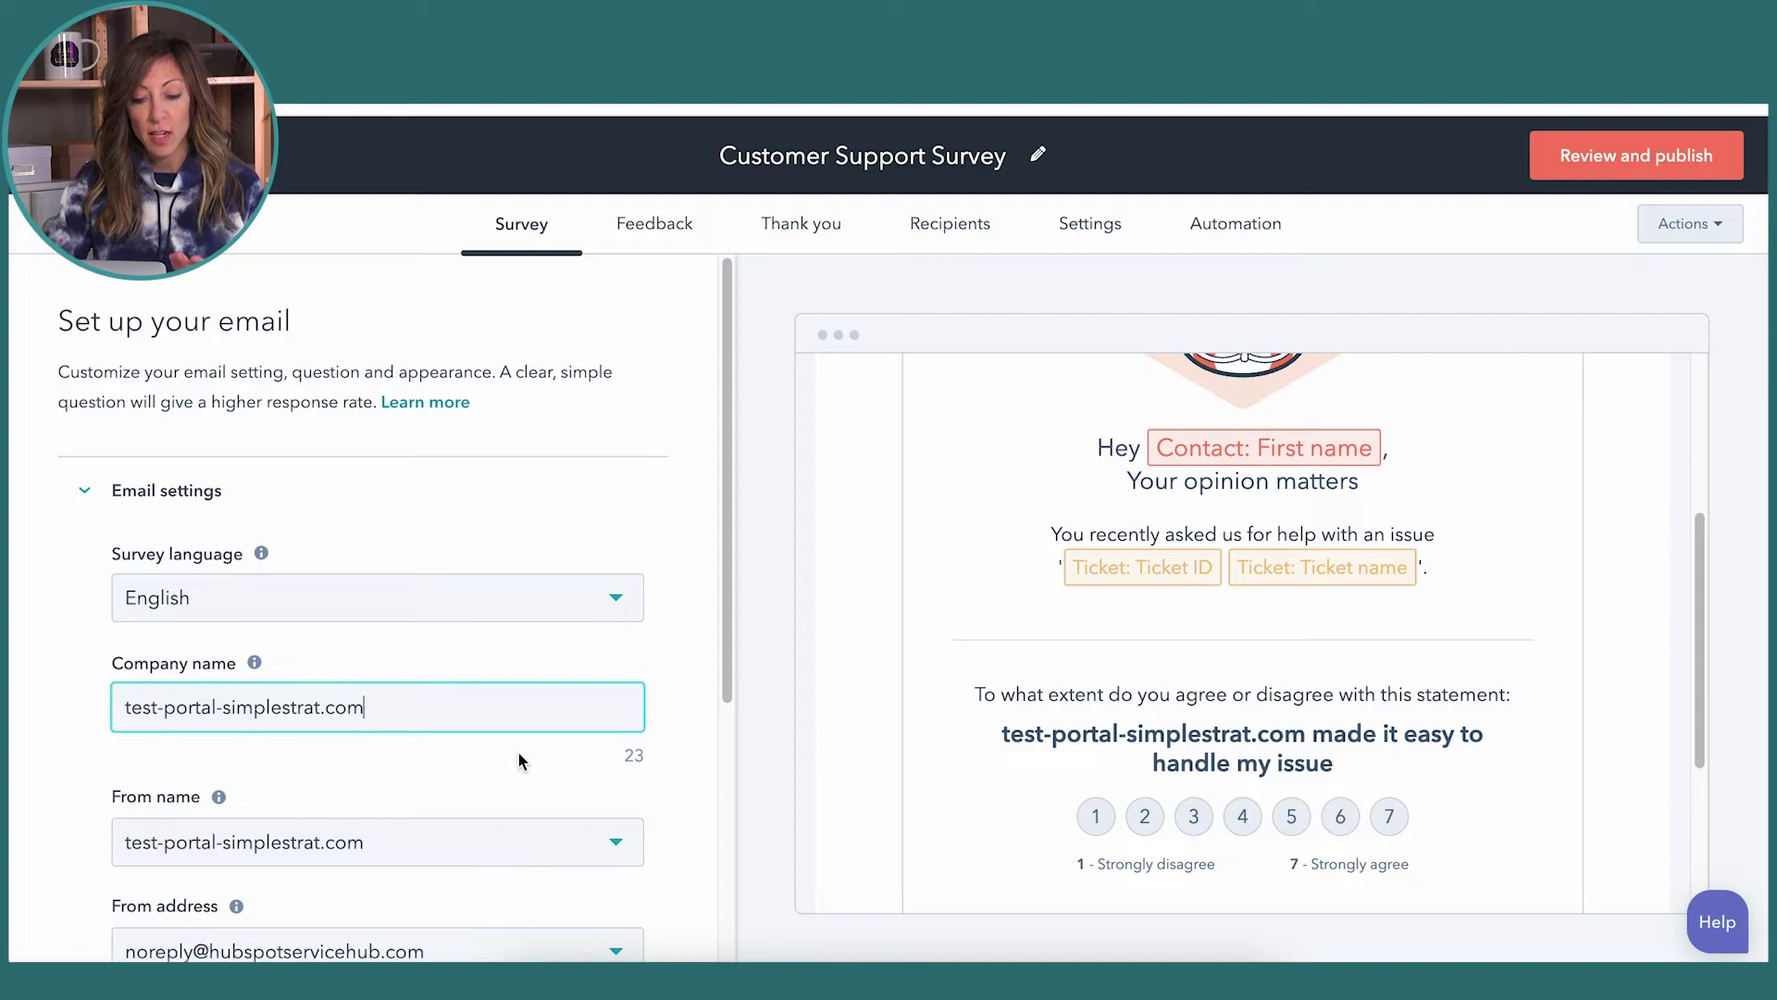
scroll(516, 761, "down", 2)
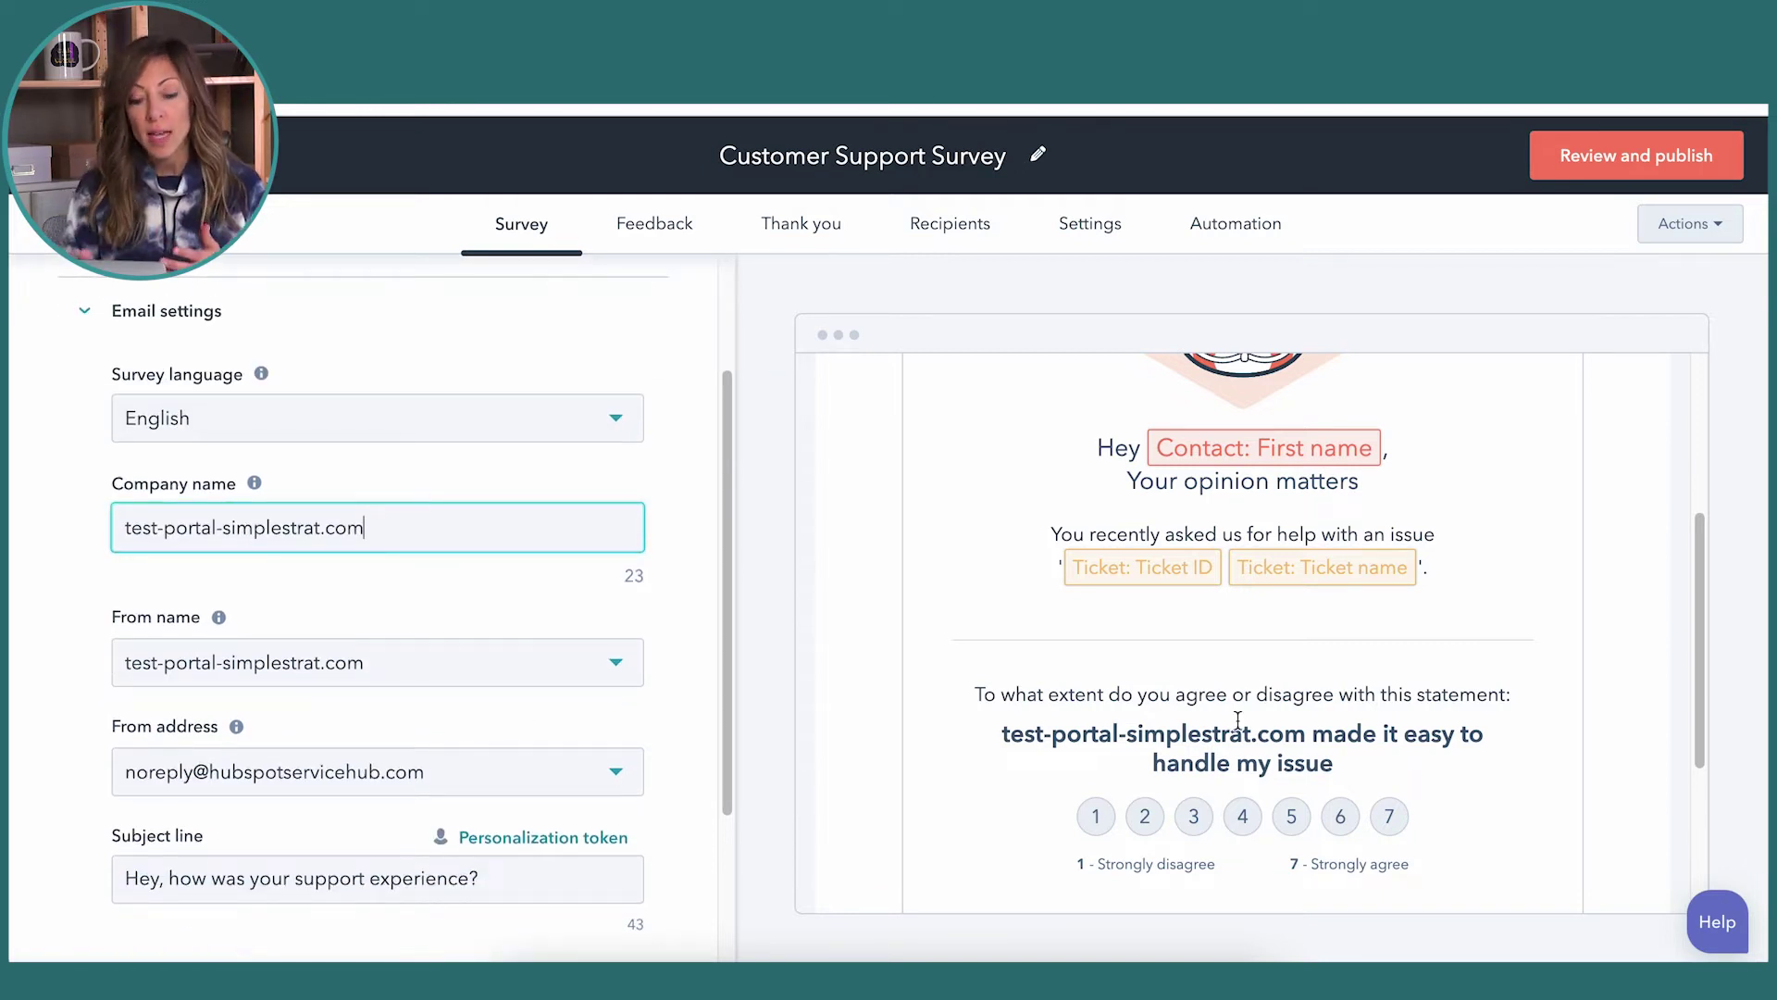
scroll(1237, 719, "down", 3)
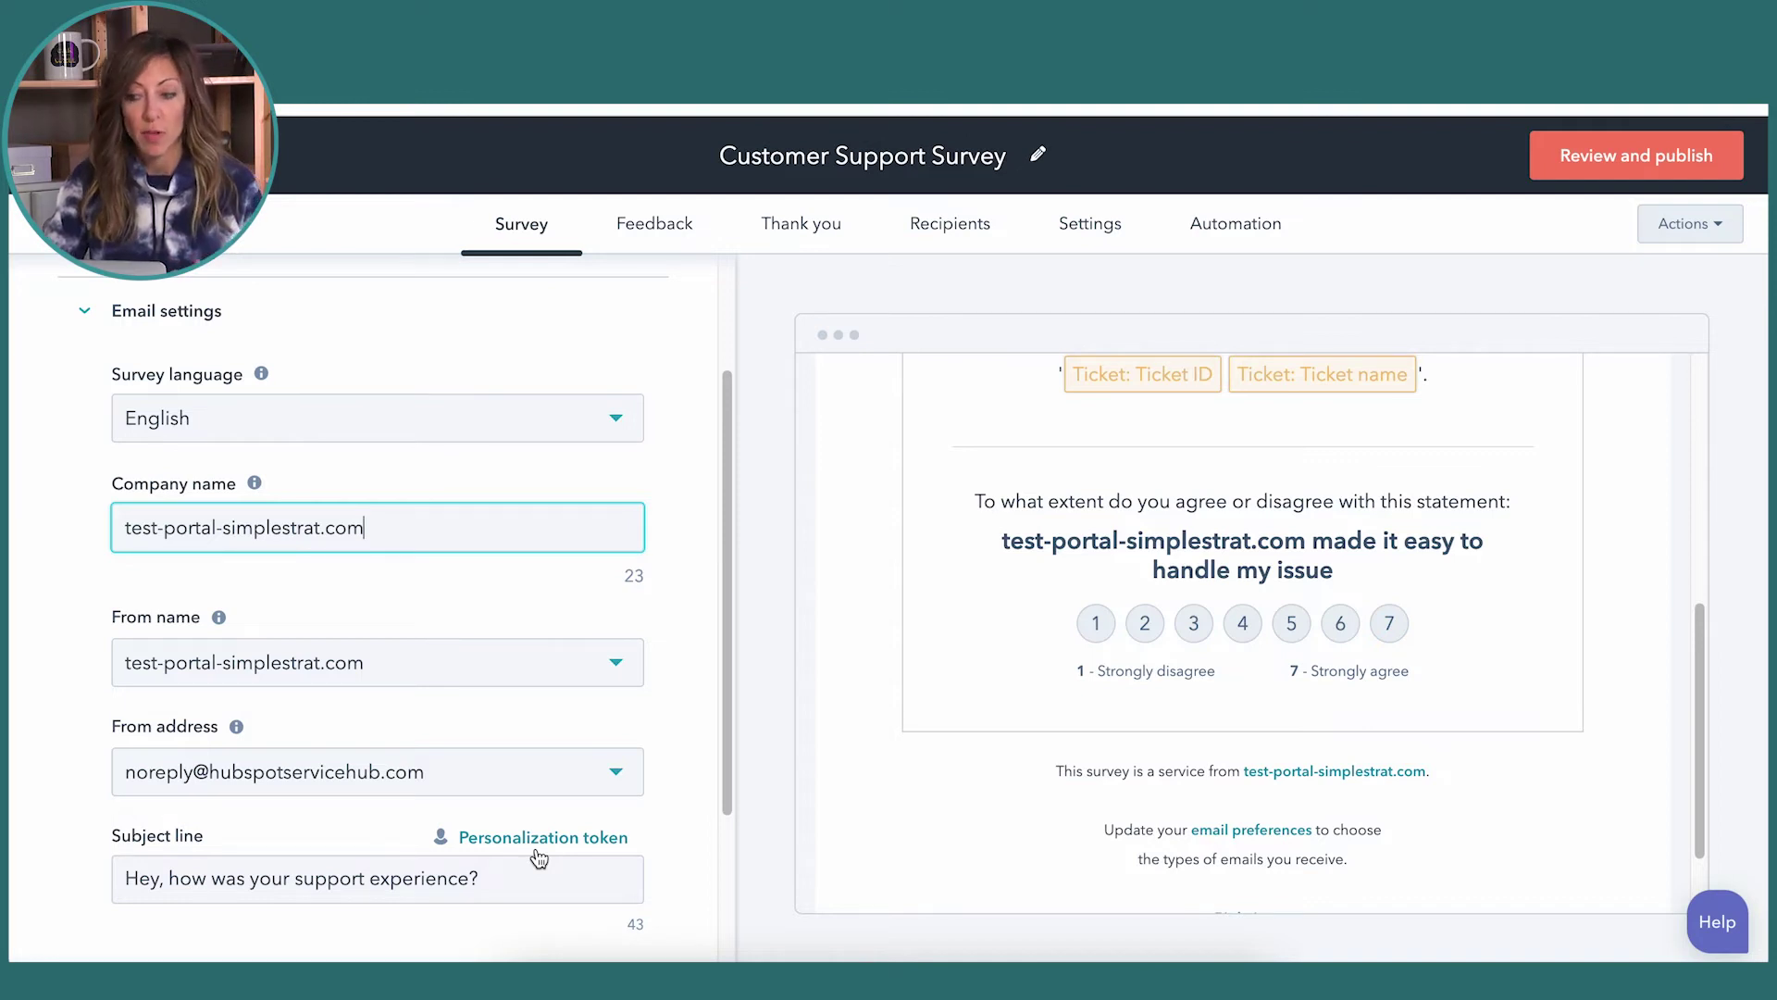
Look through the survey's feedback, thank-you, recipients and automation setup, then return to the survey list.
left_click(653, 228)
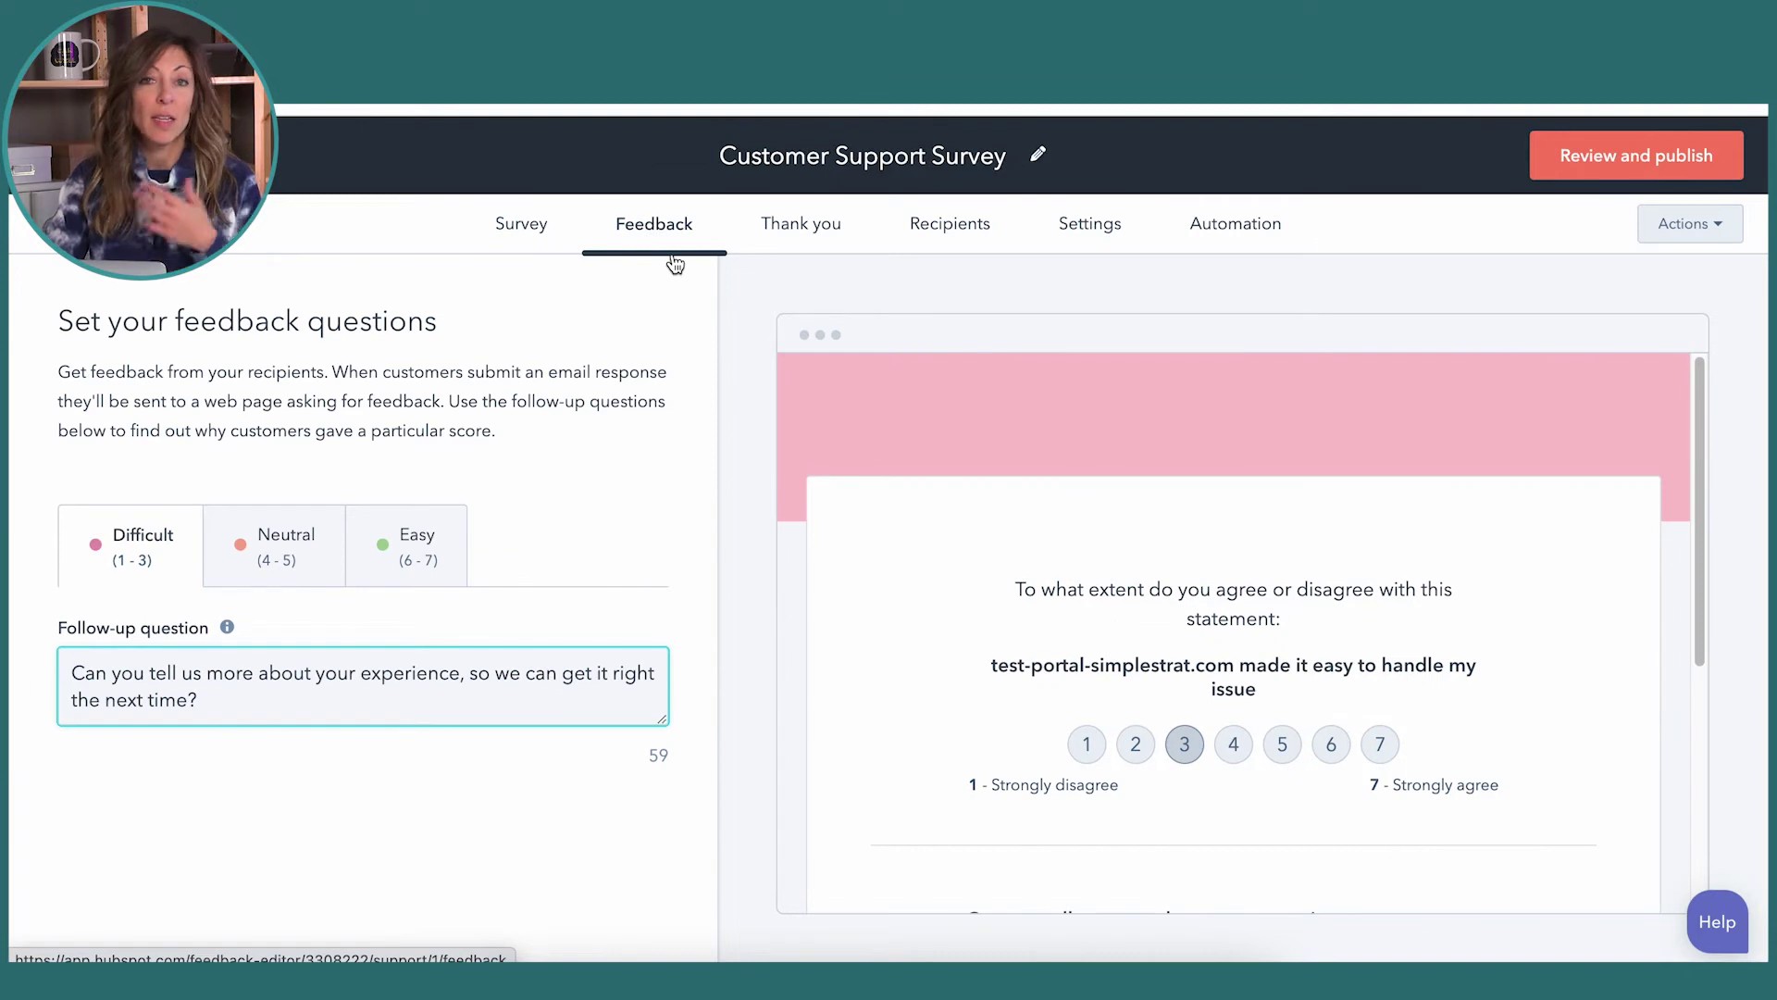
left_click(821, 236)
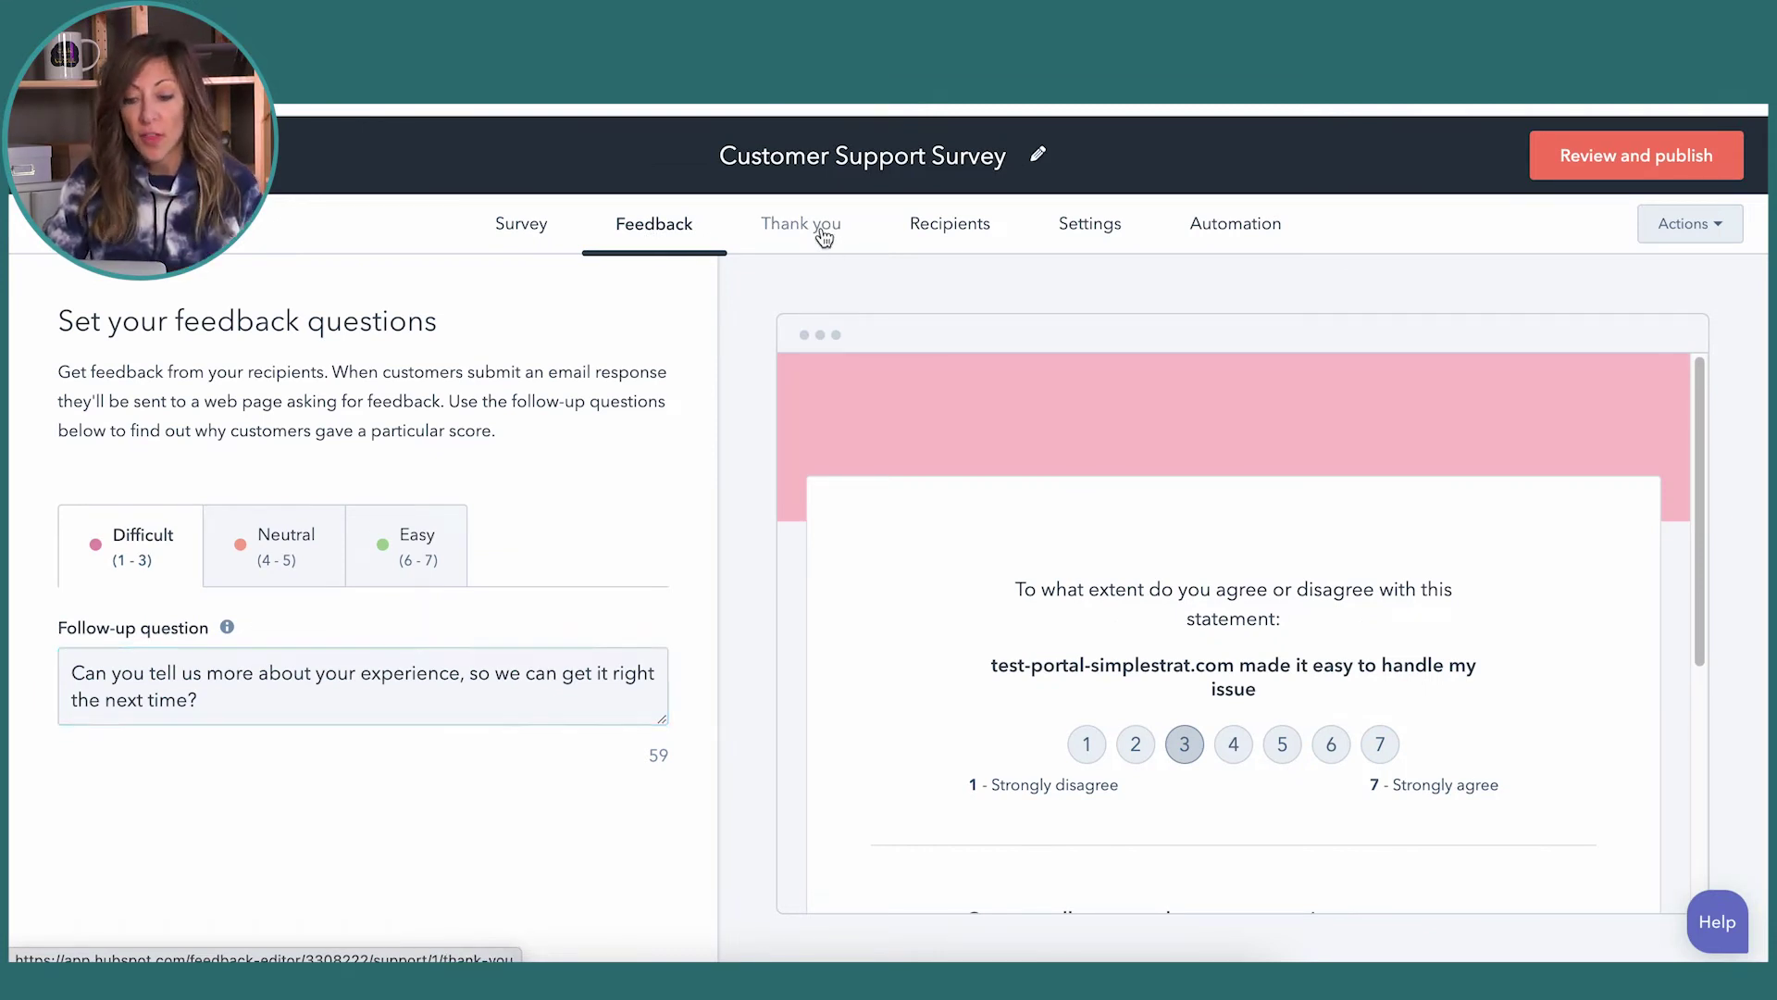
left_click(961, 228)
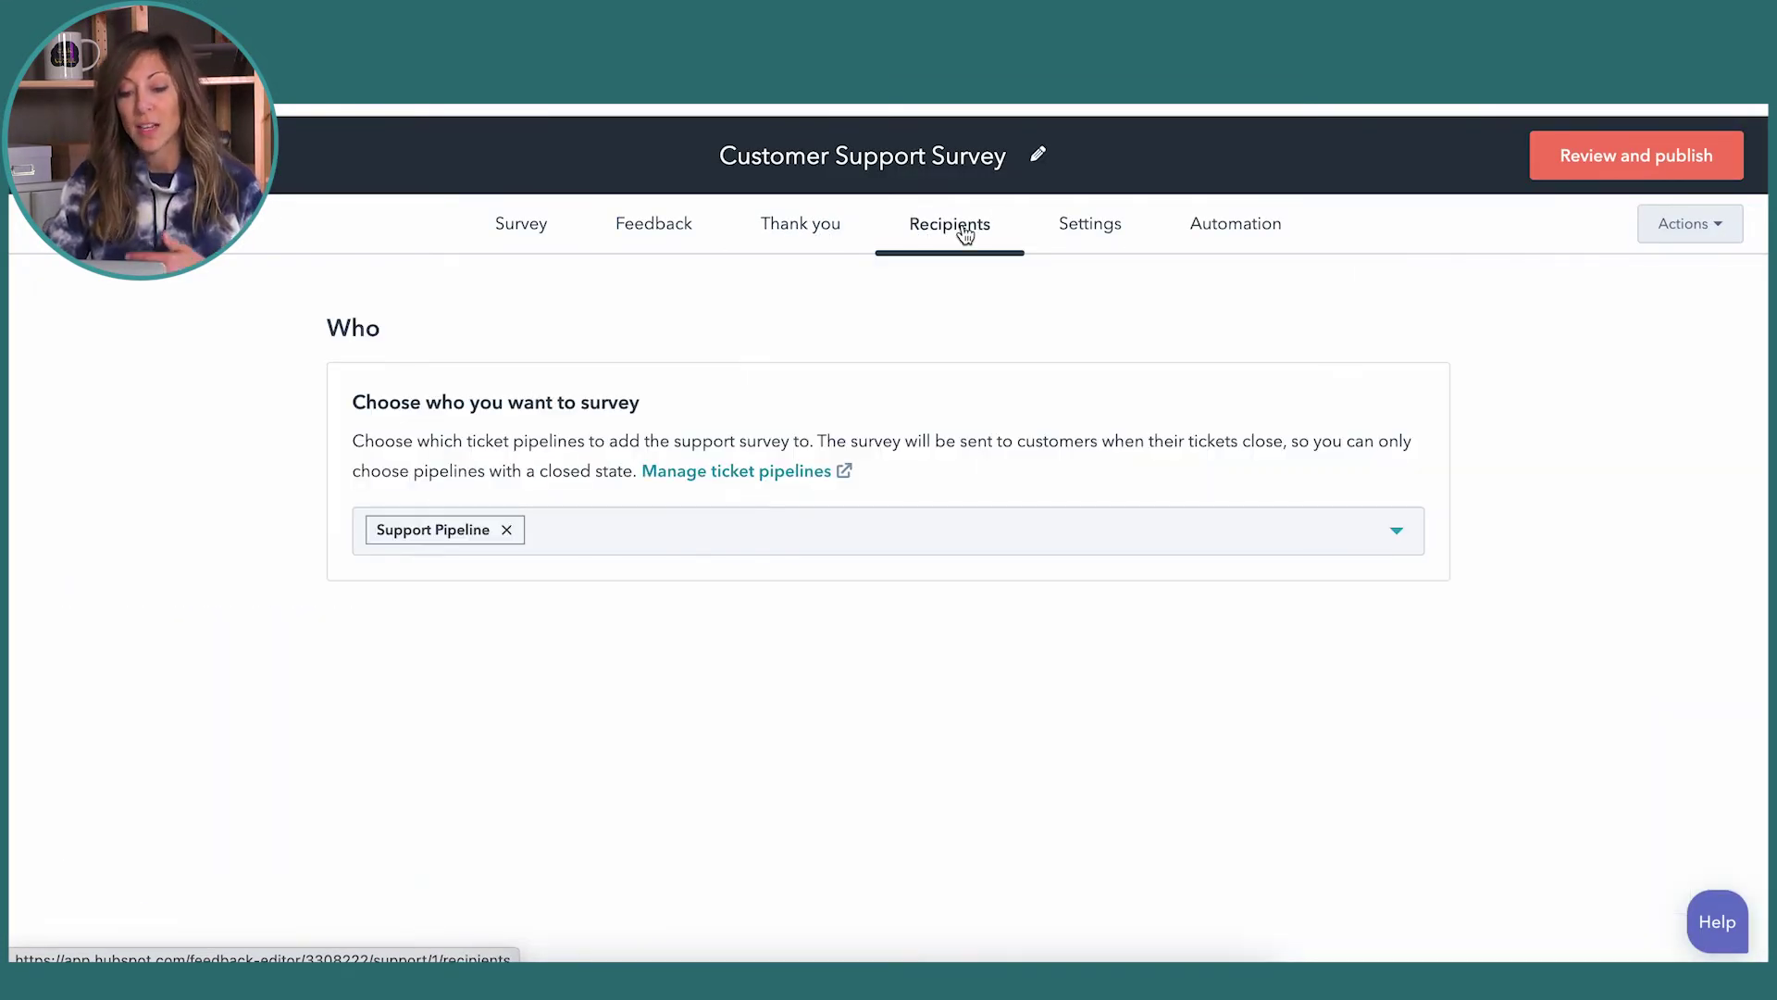
left_click(541, 229)
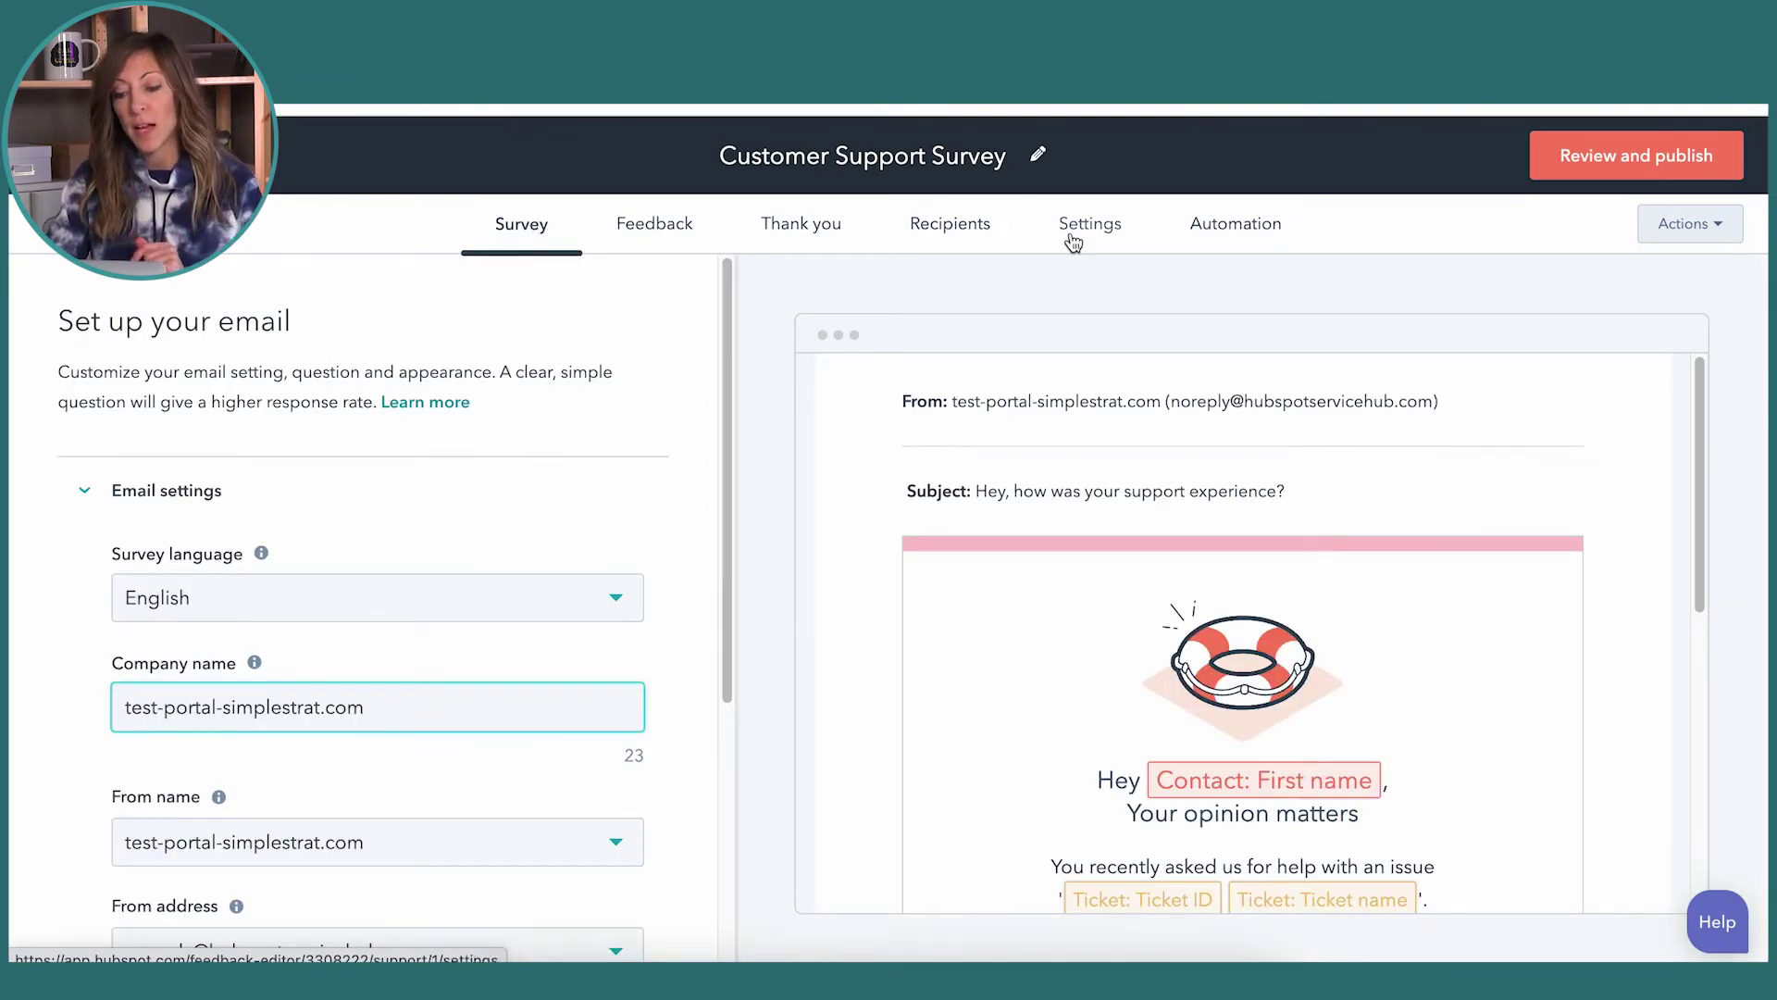
left_click(1233, 230)
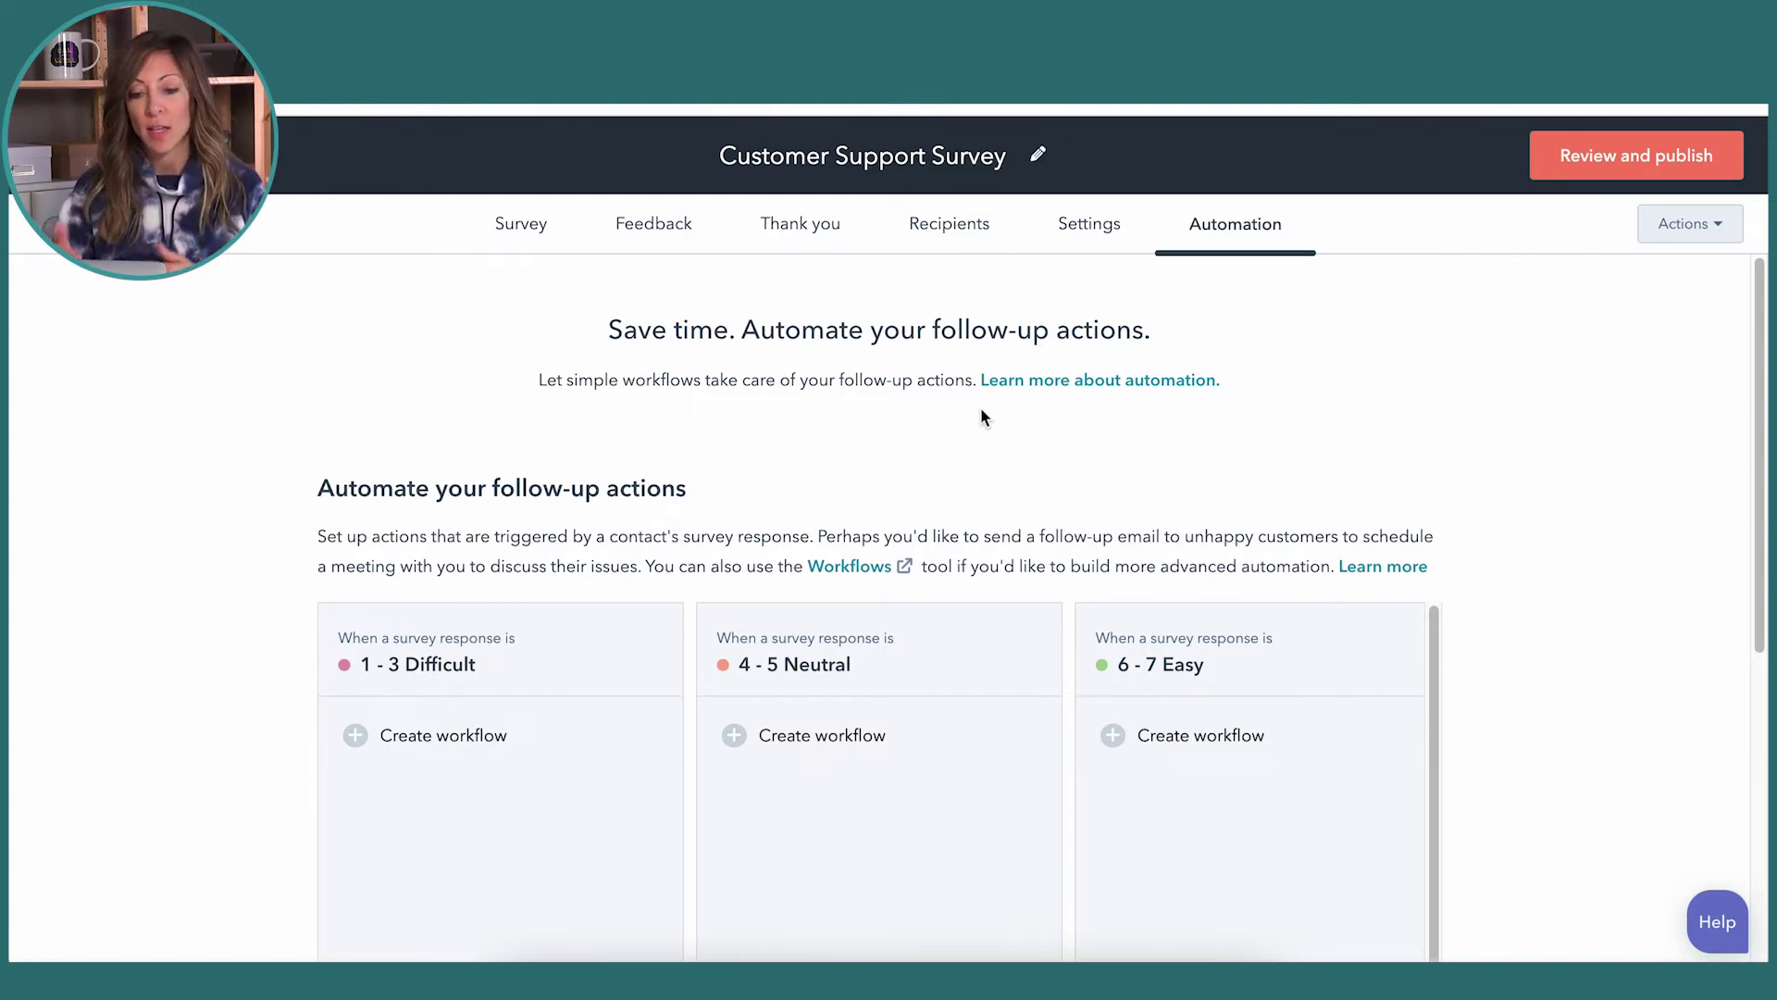
key("alt+Left")
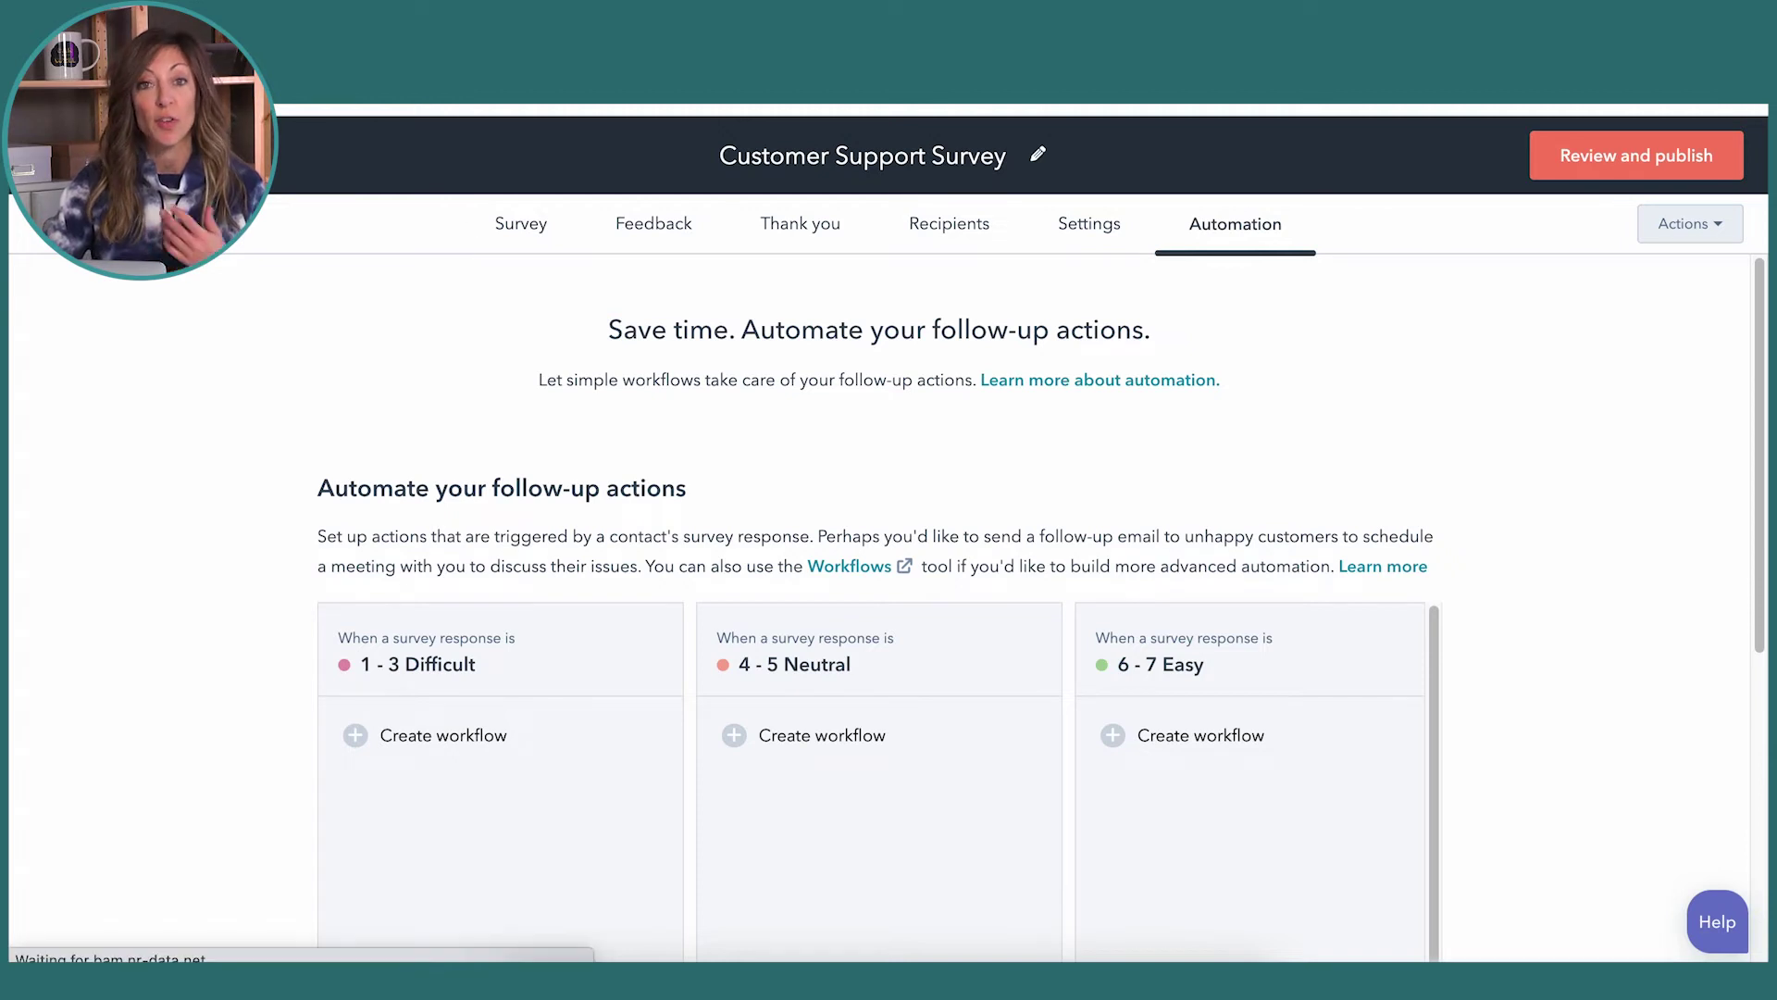
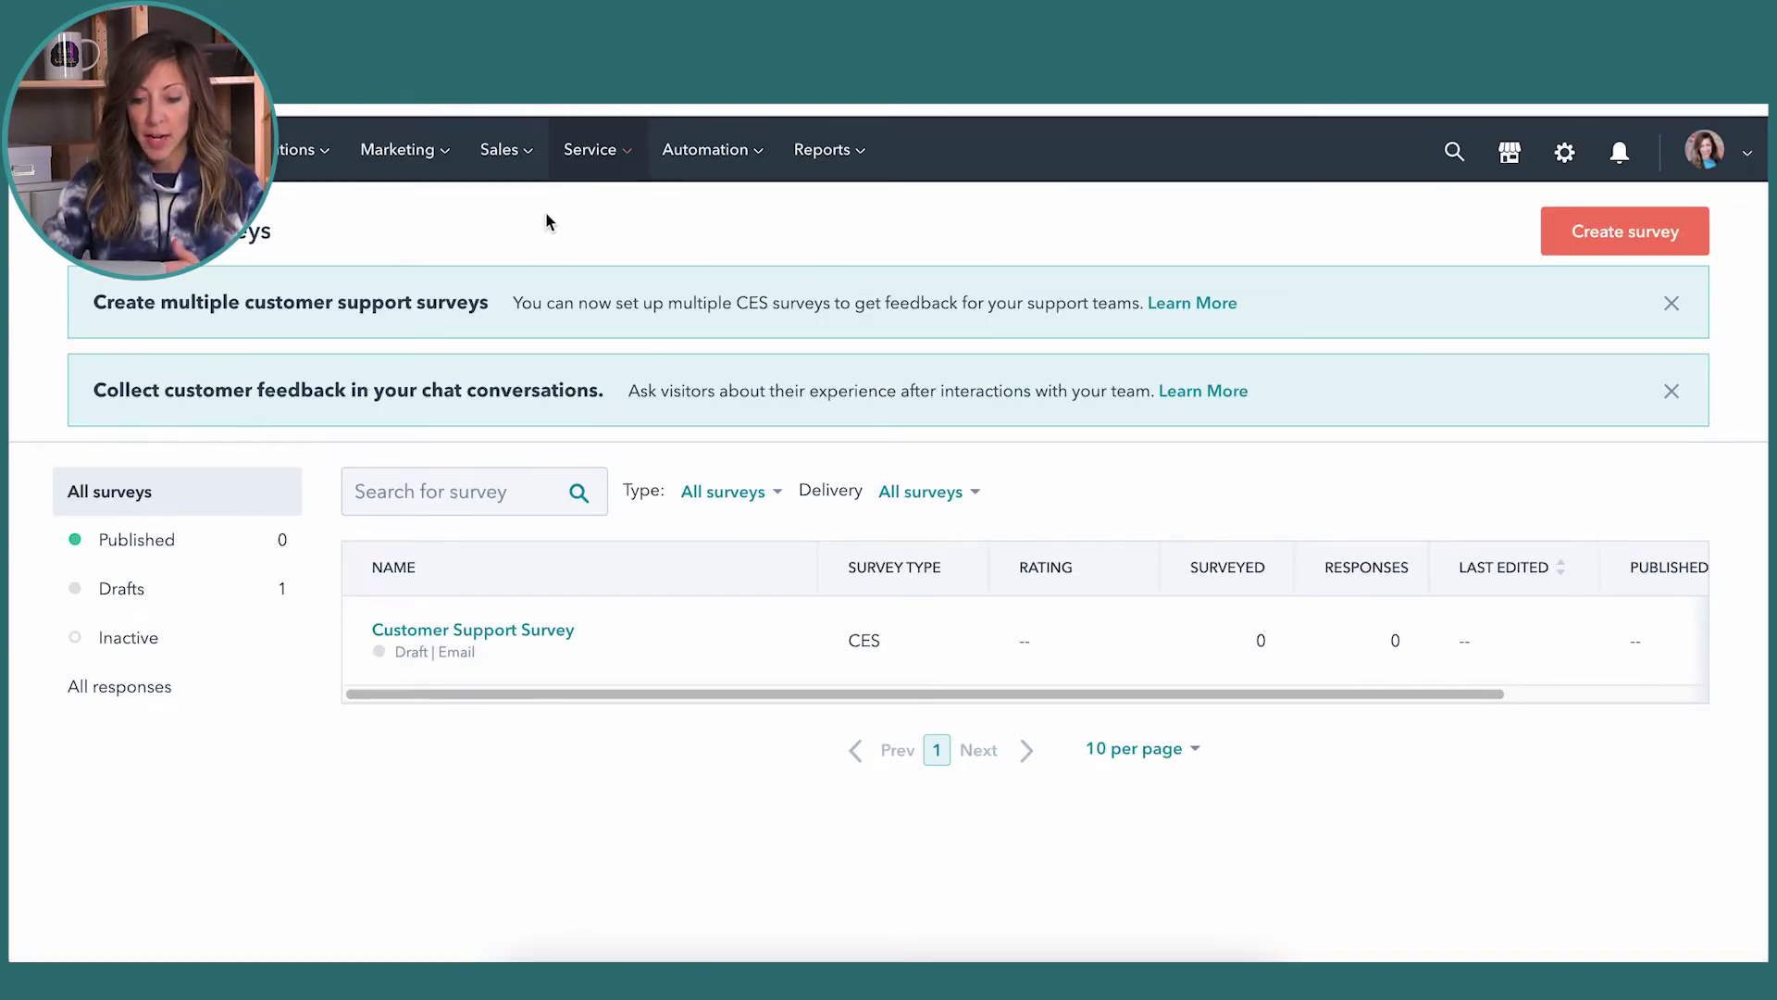
Go to the Knowledge Base and start a new blank article.
mouse_move(613, 159)
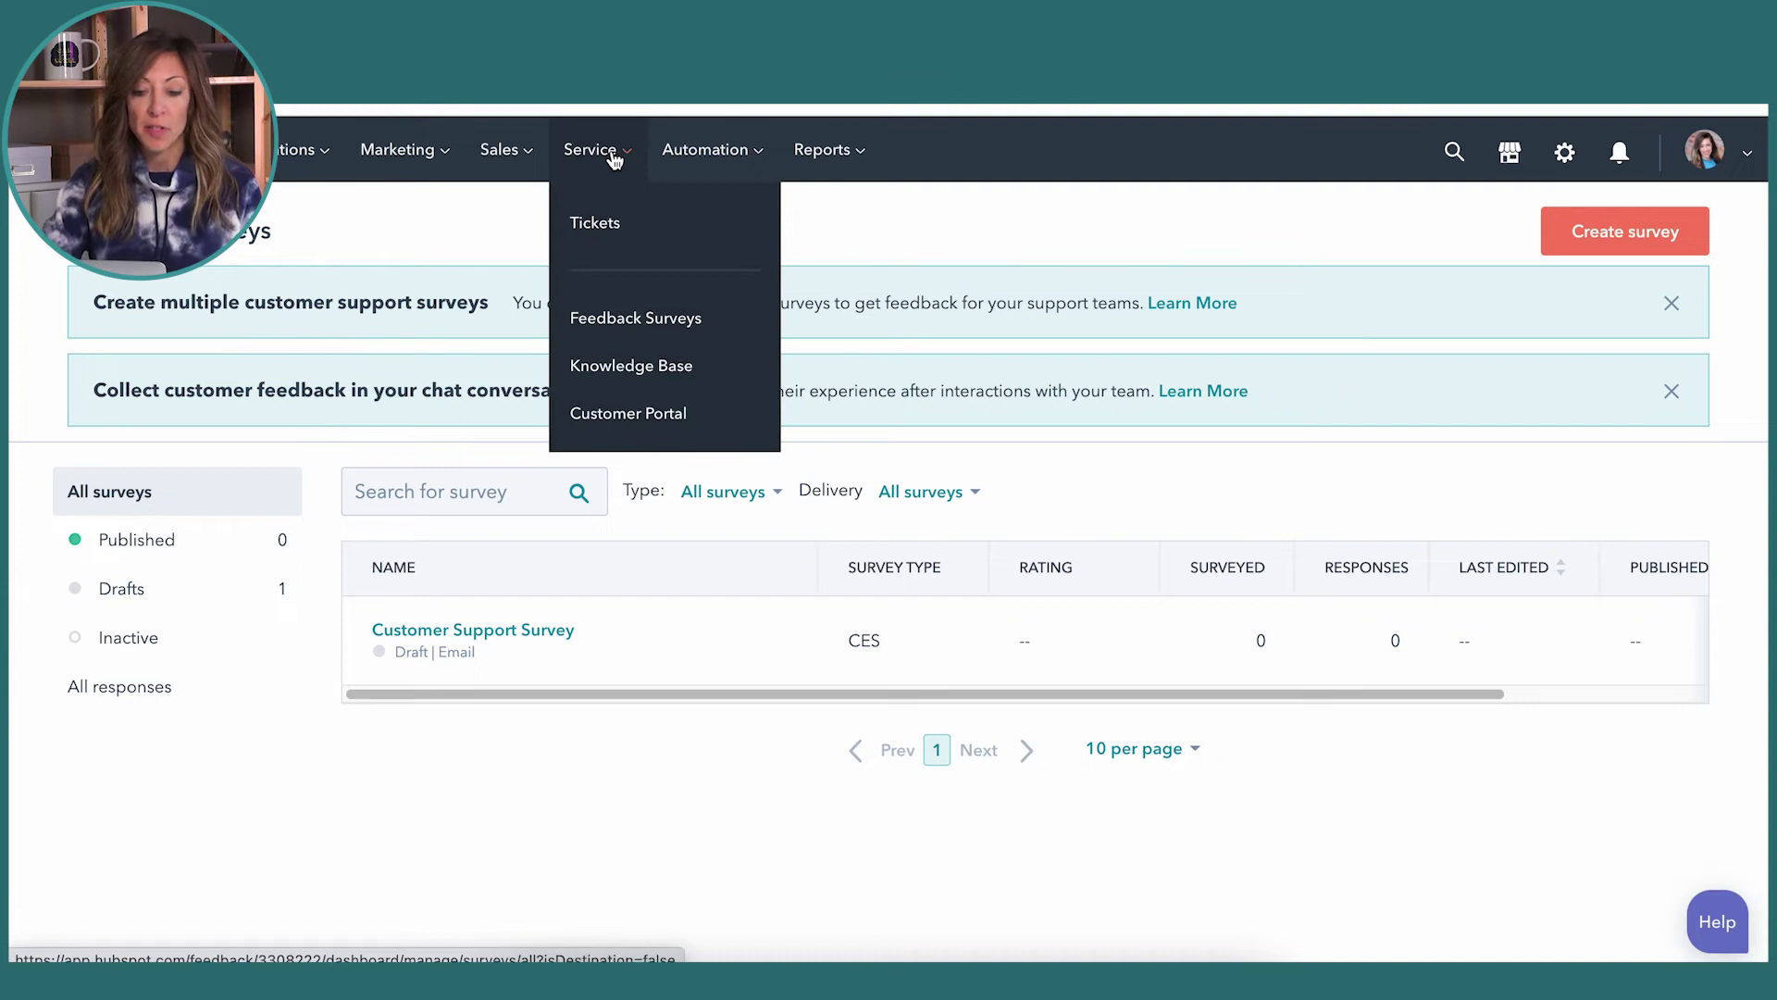
left_click(645, 379)
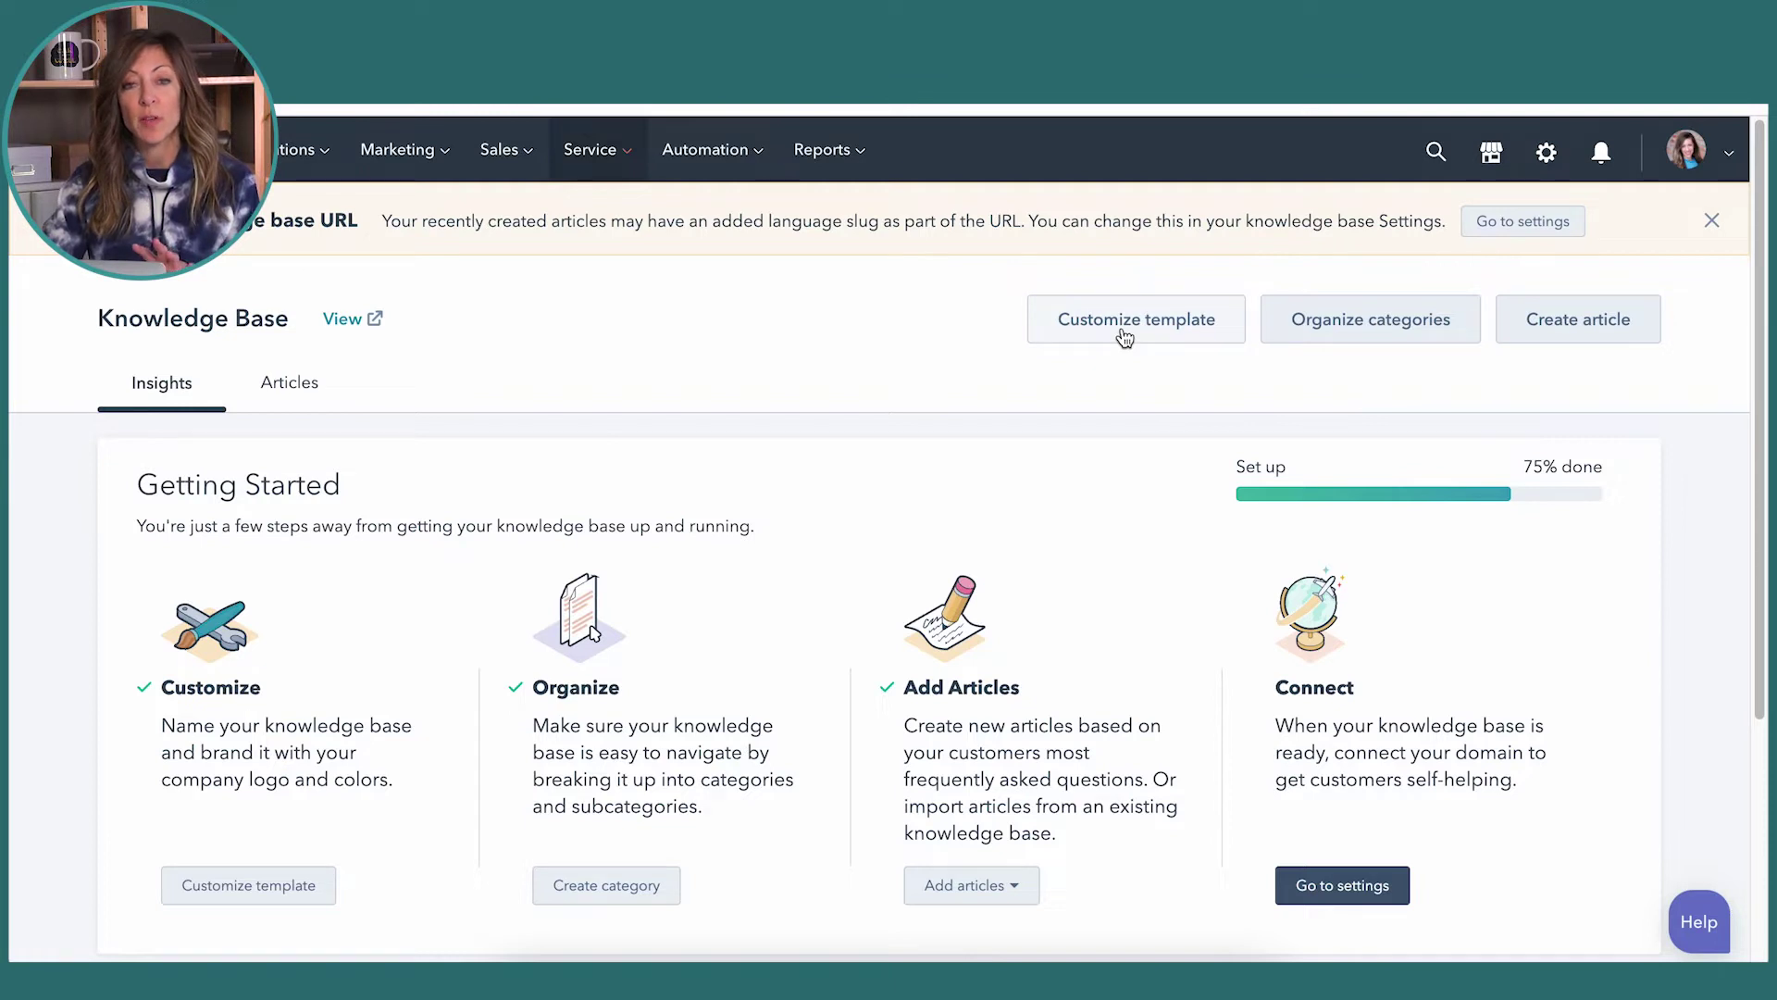
left_click(994, 905)
left_click(844, 782)
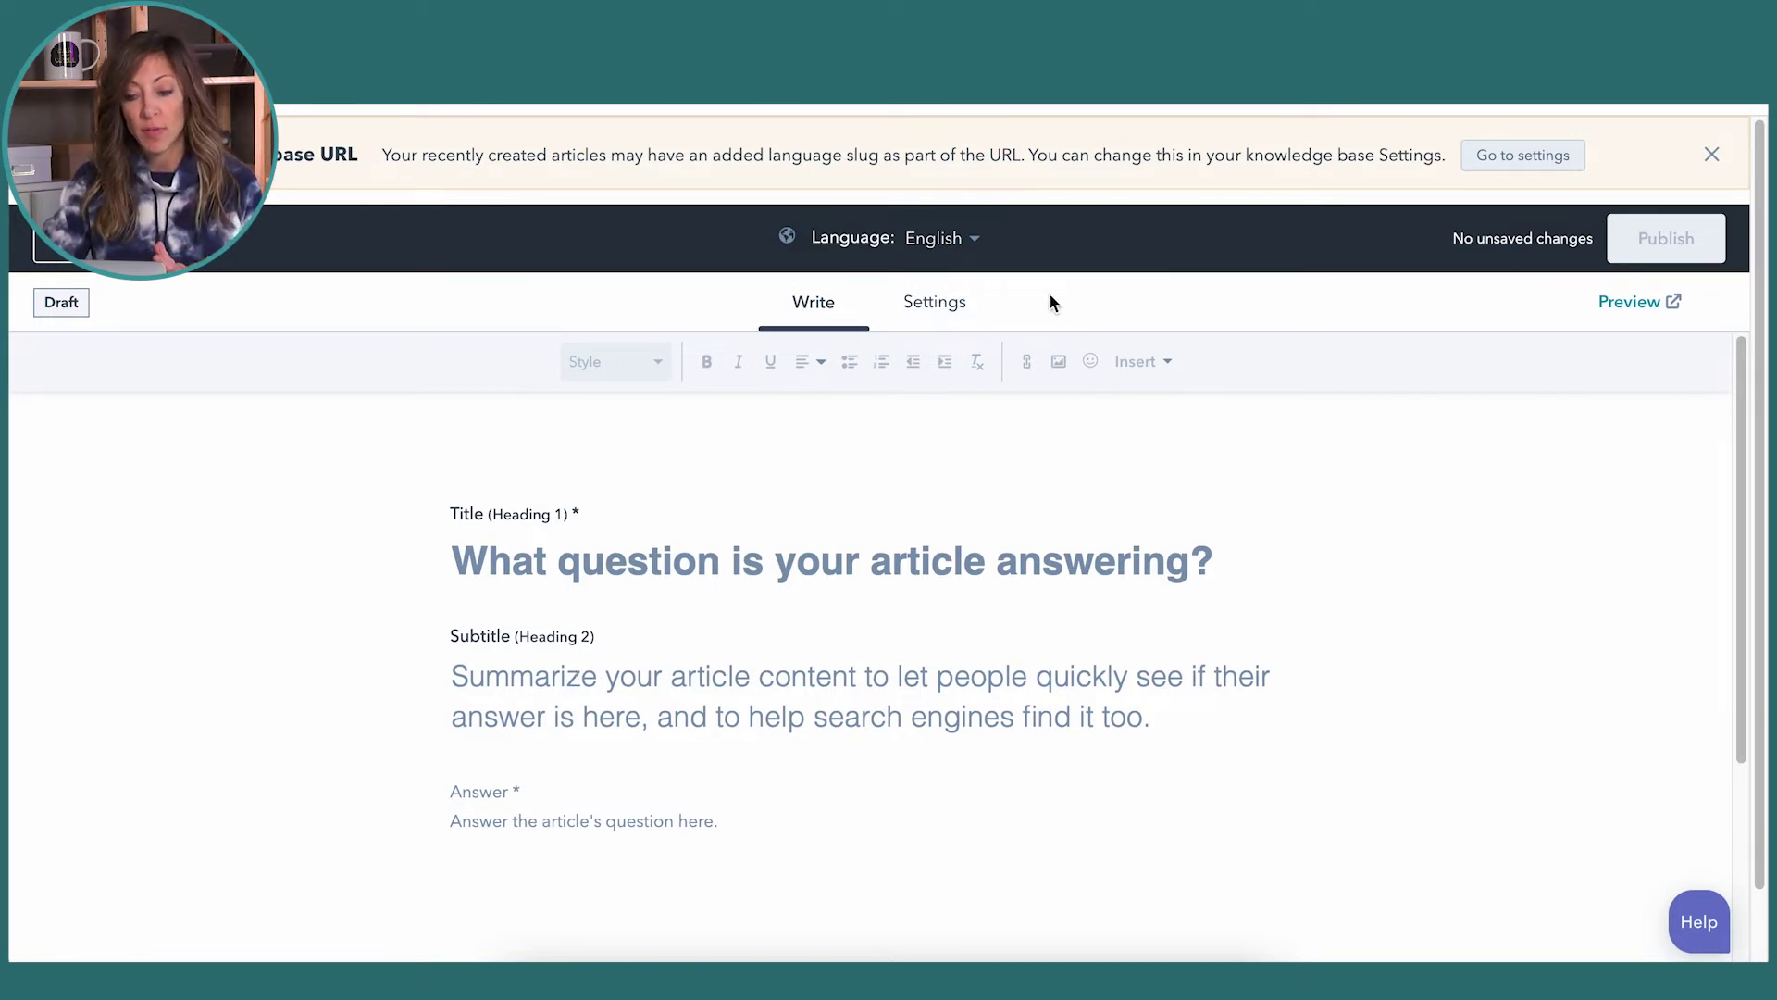
Examine the new article's settings for URL, language, category and search keywords.
left_click(937, 305)
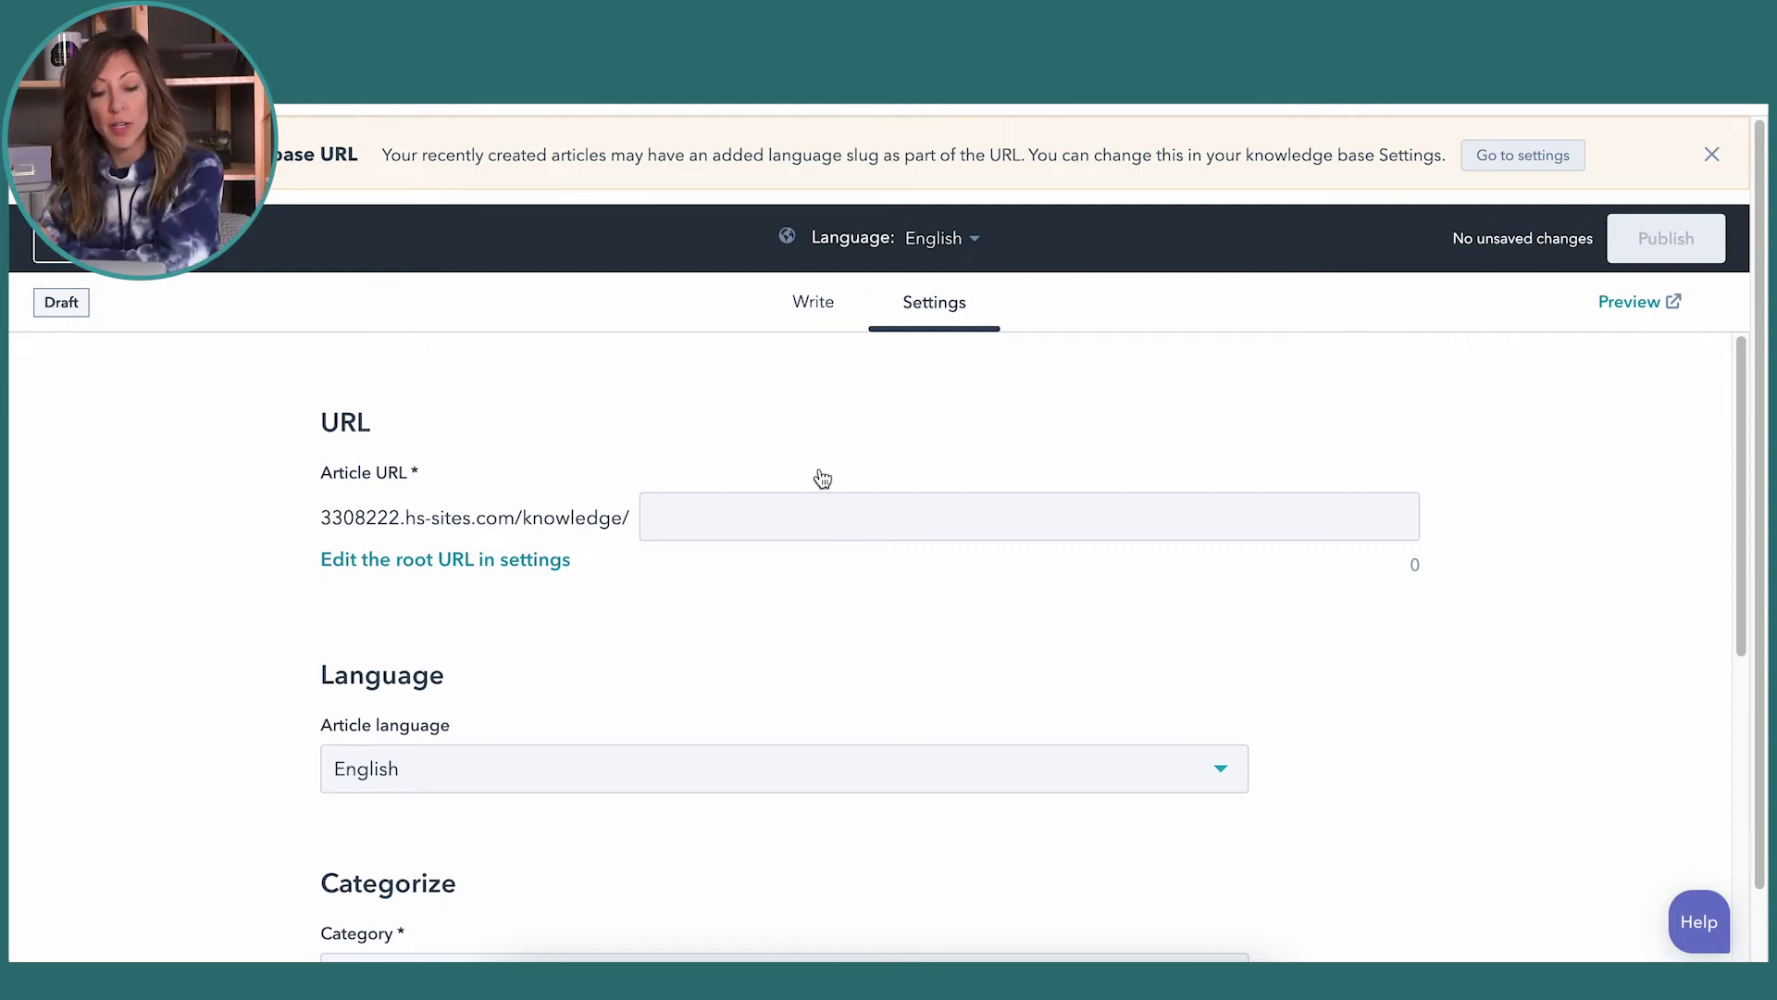
scroll(736, 664, "down", 4)
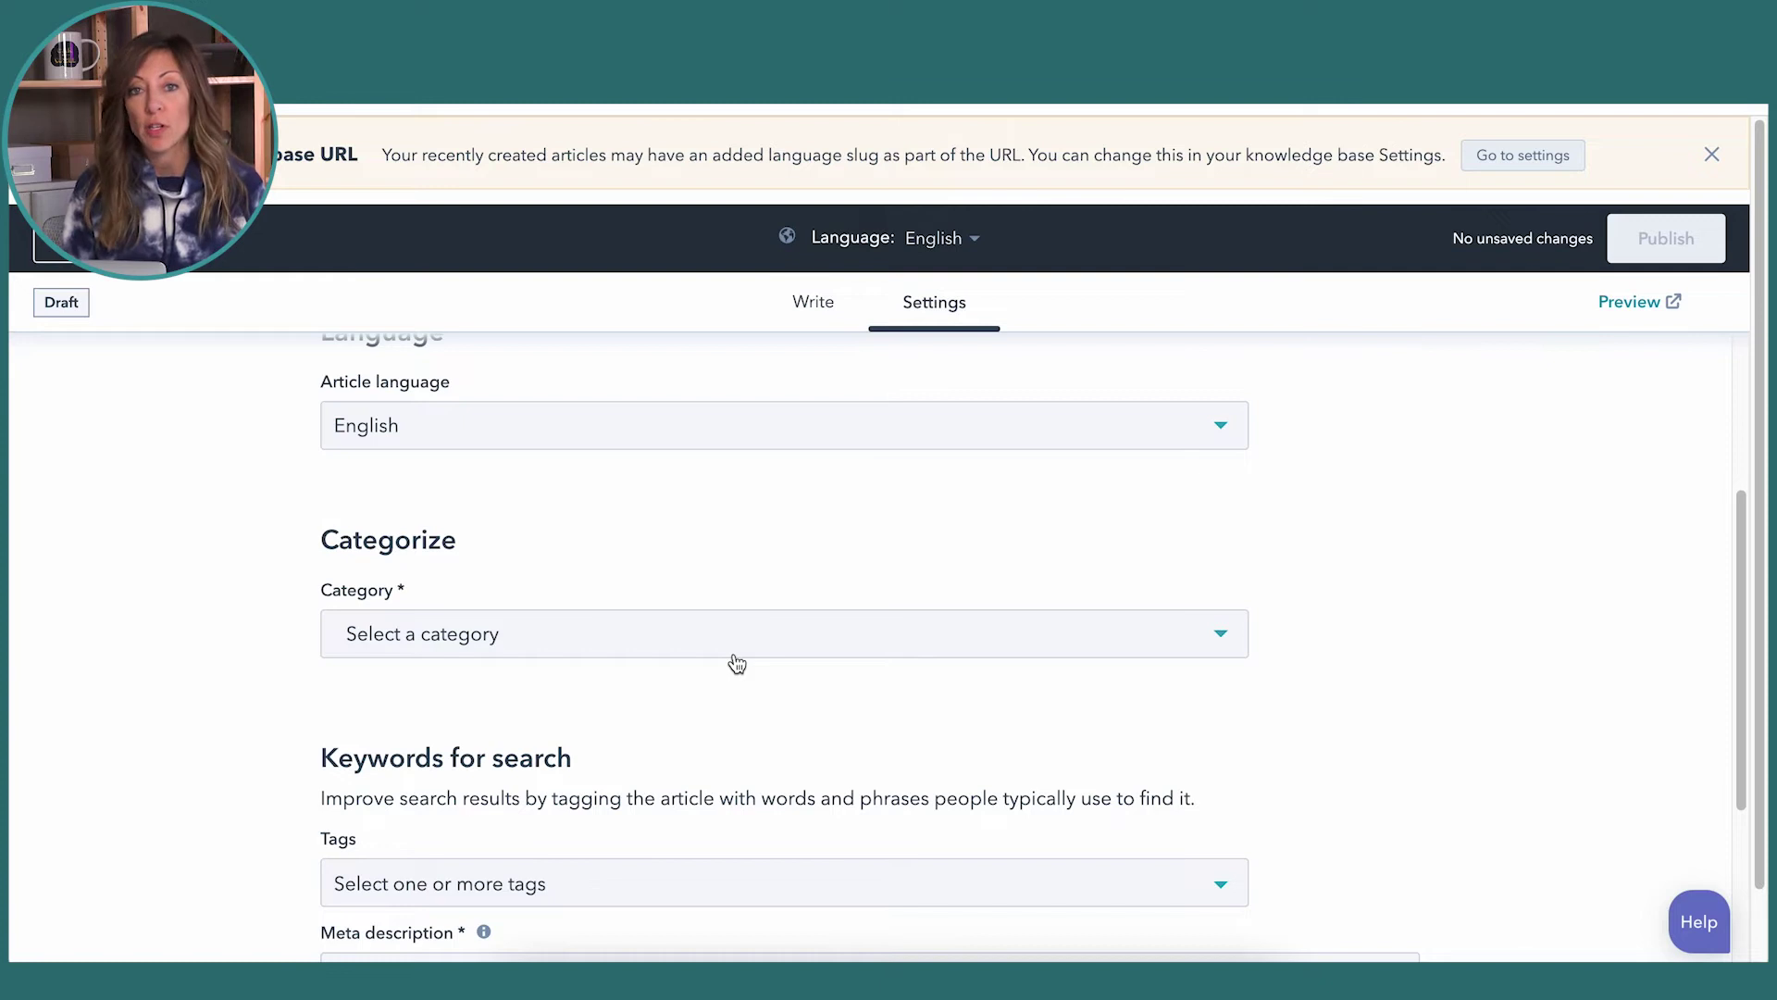
scroll(597, 791, "down", 2)
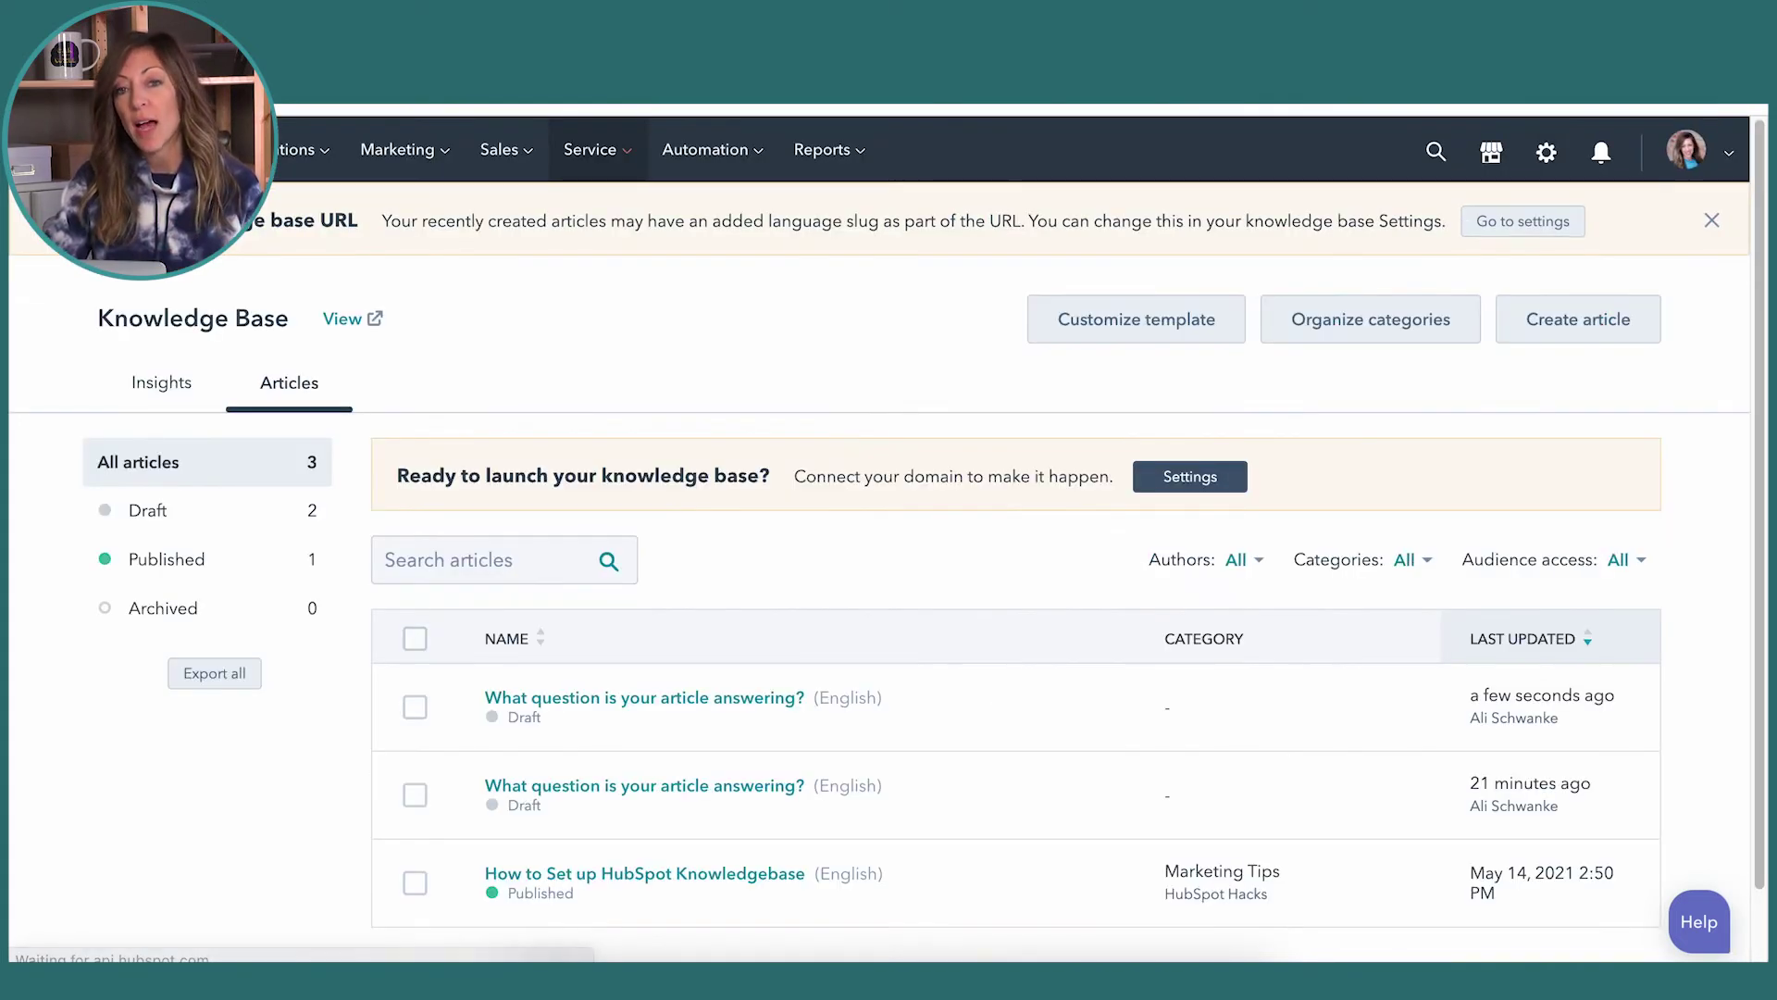
Preview the Tiles design among the knowledge base templates and cancel the prompted template change.
left_click(1139, 326)
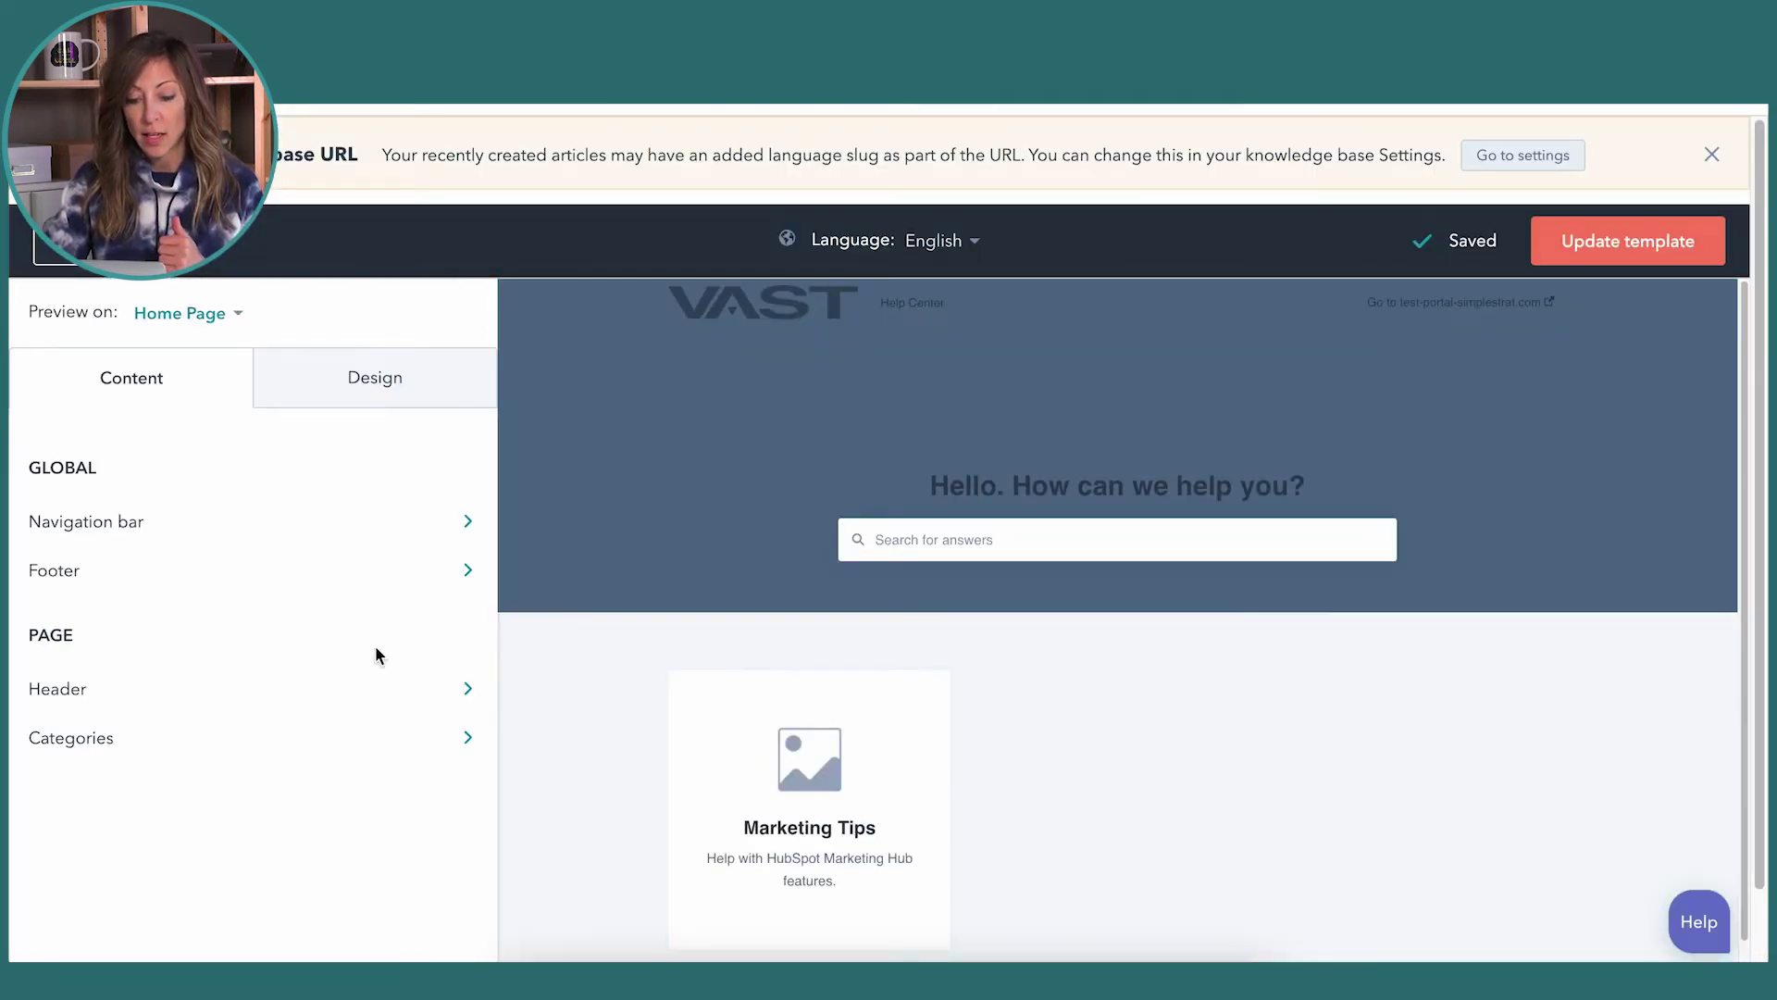
left_click(381, 383)
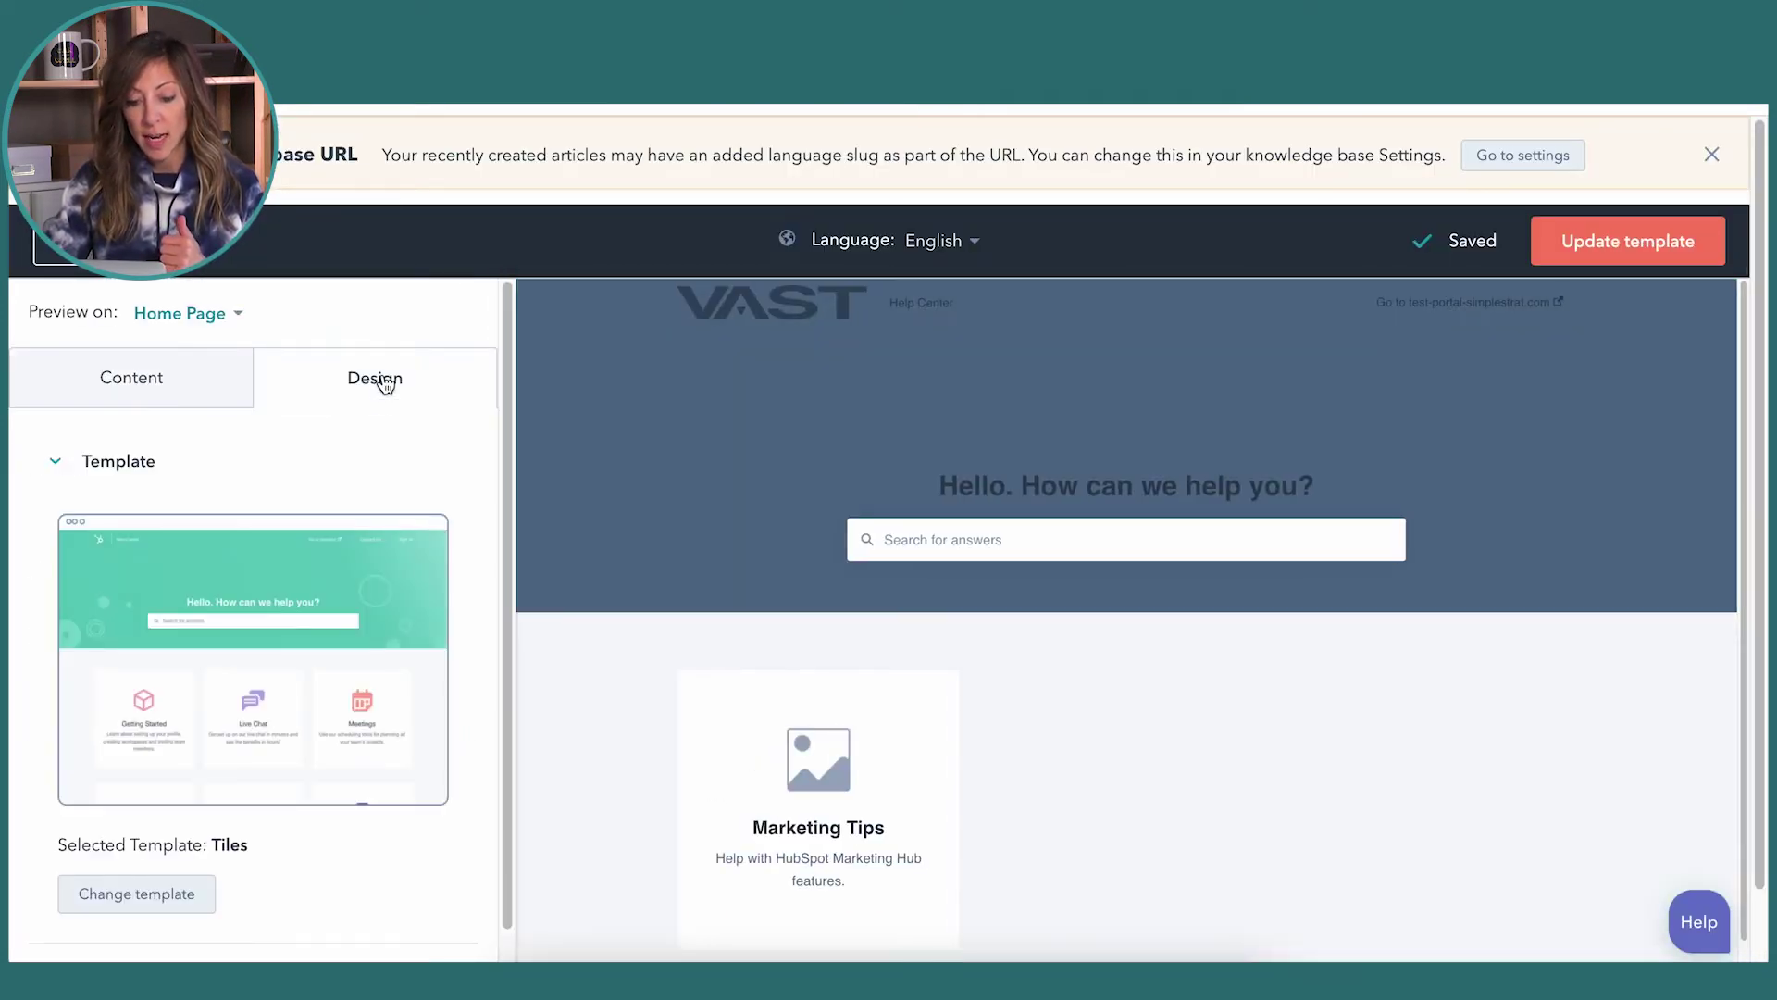
left_click(163, 913)
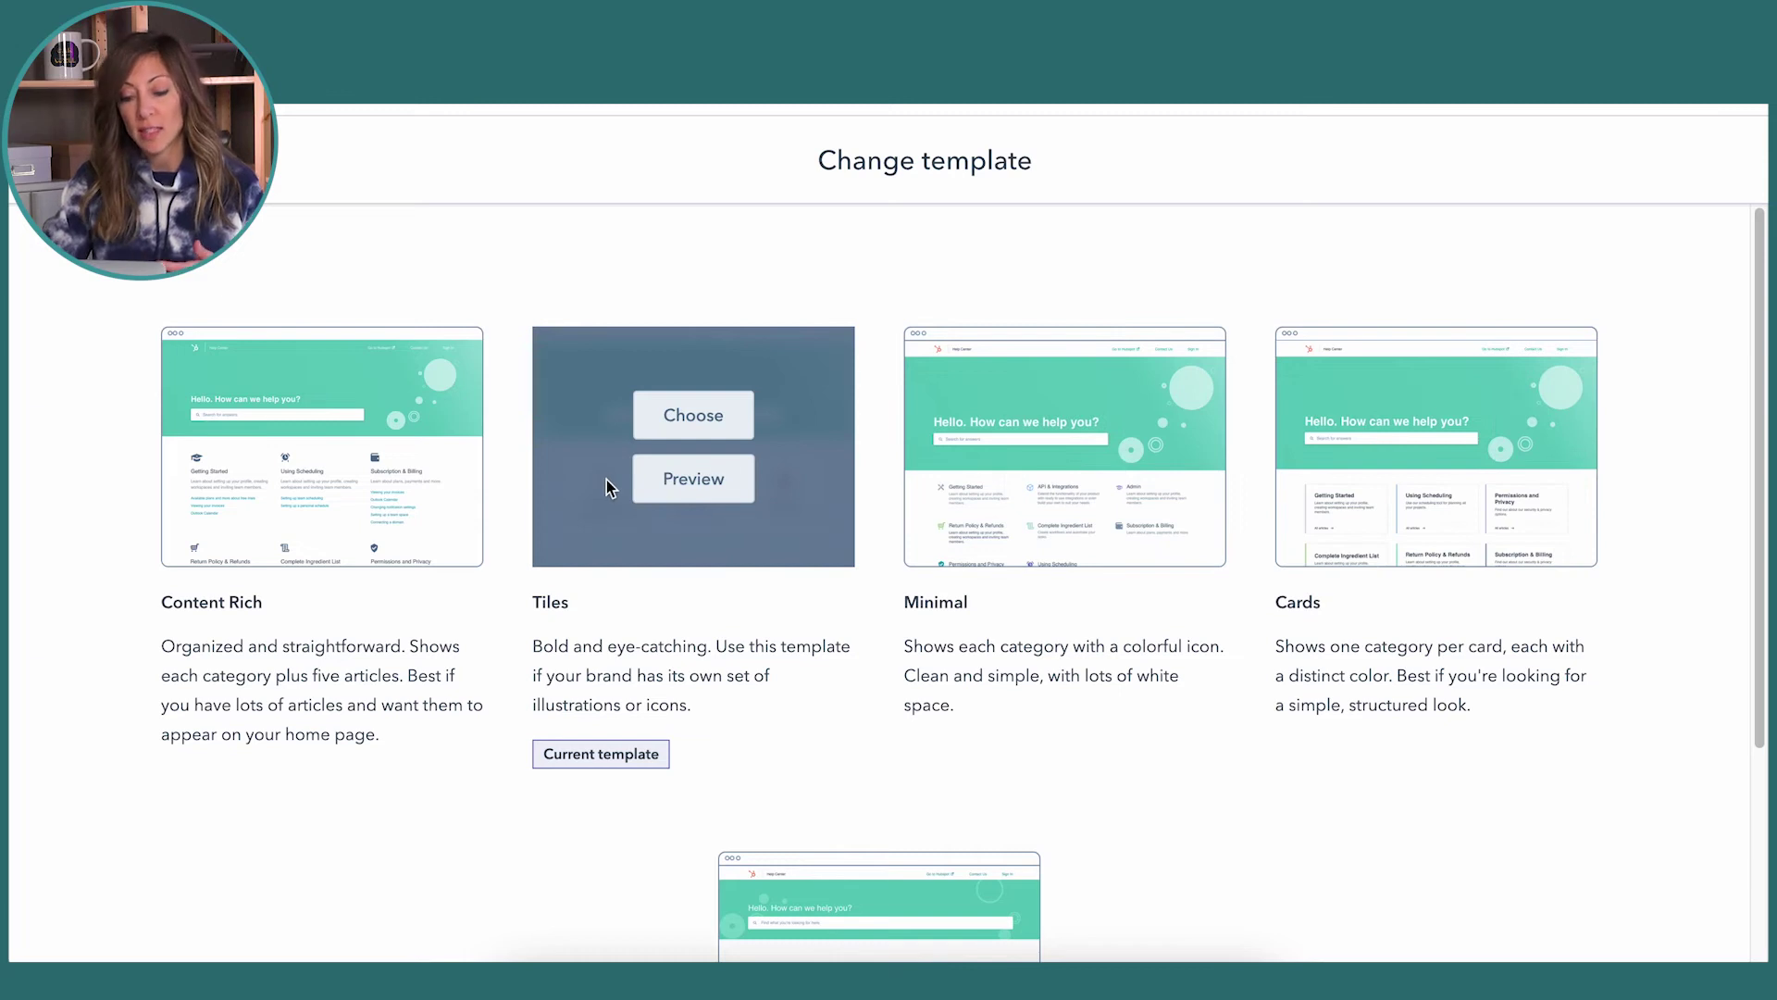
left_click(720, 488)
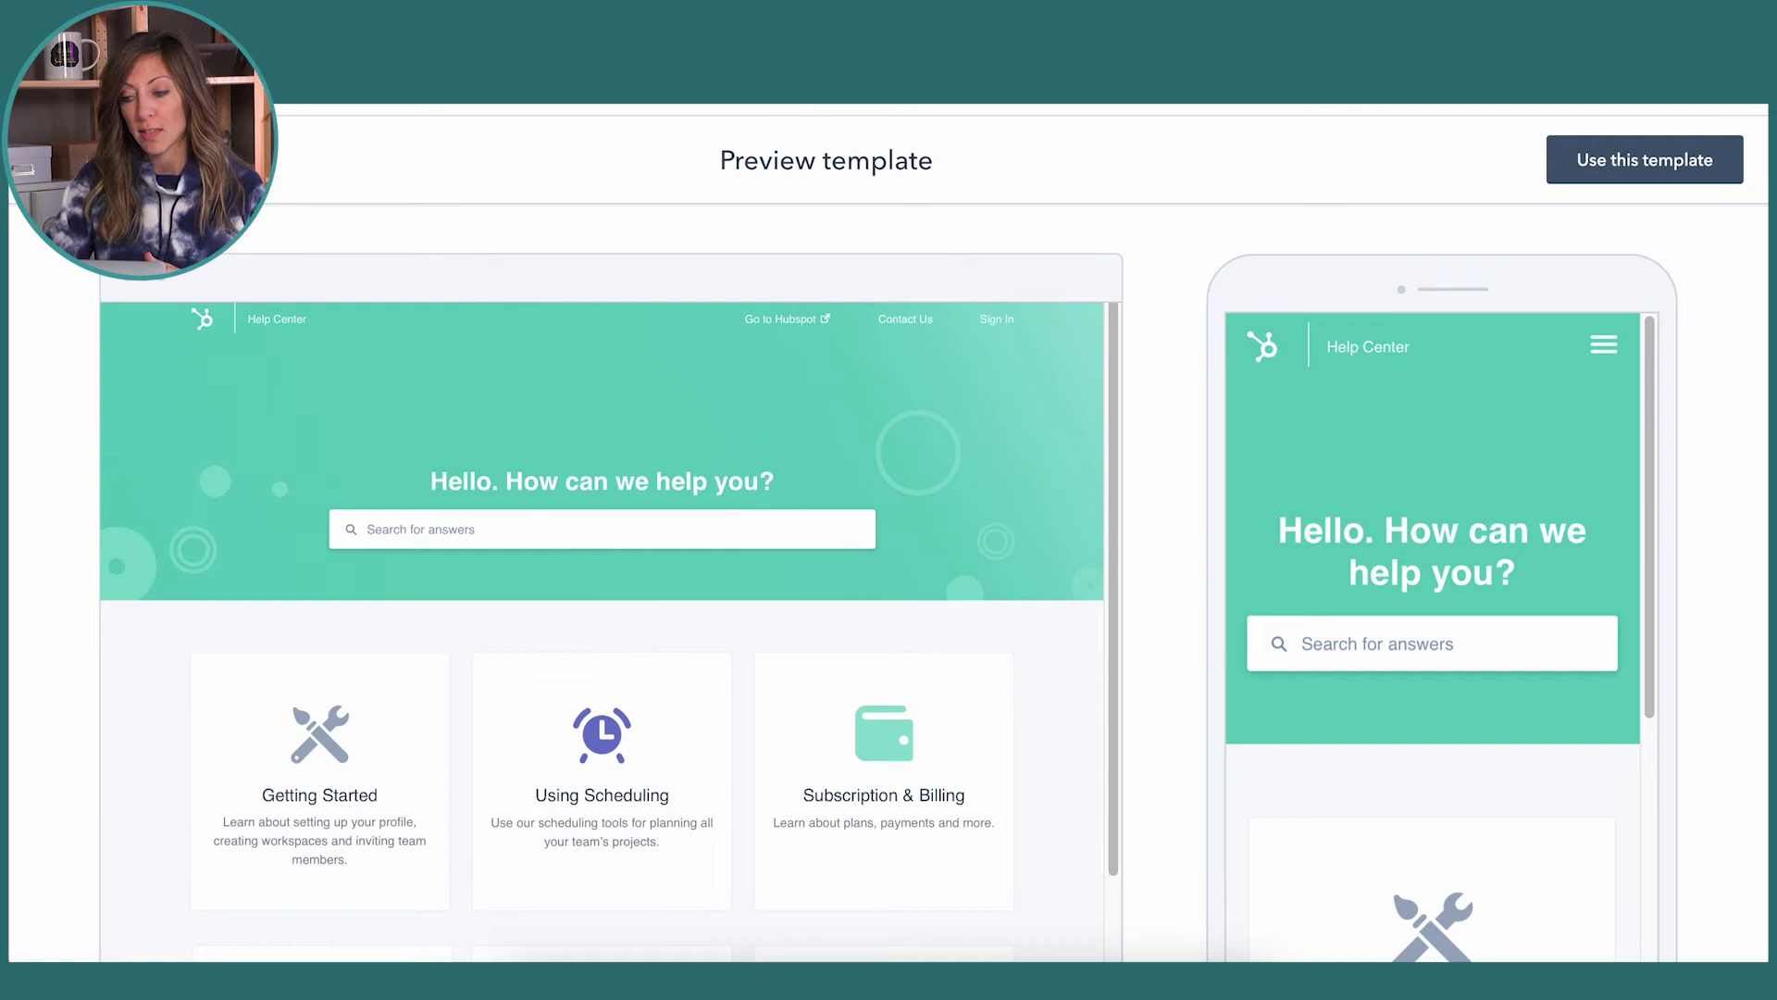
left_click(1626, 164)
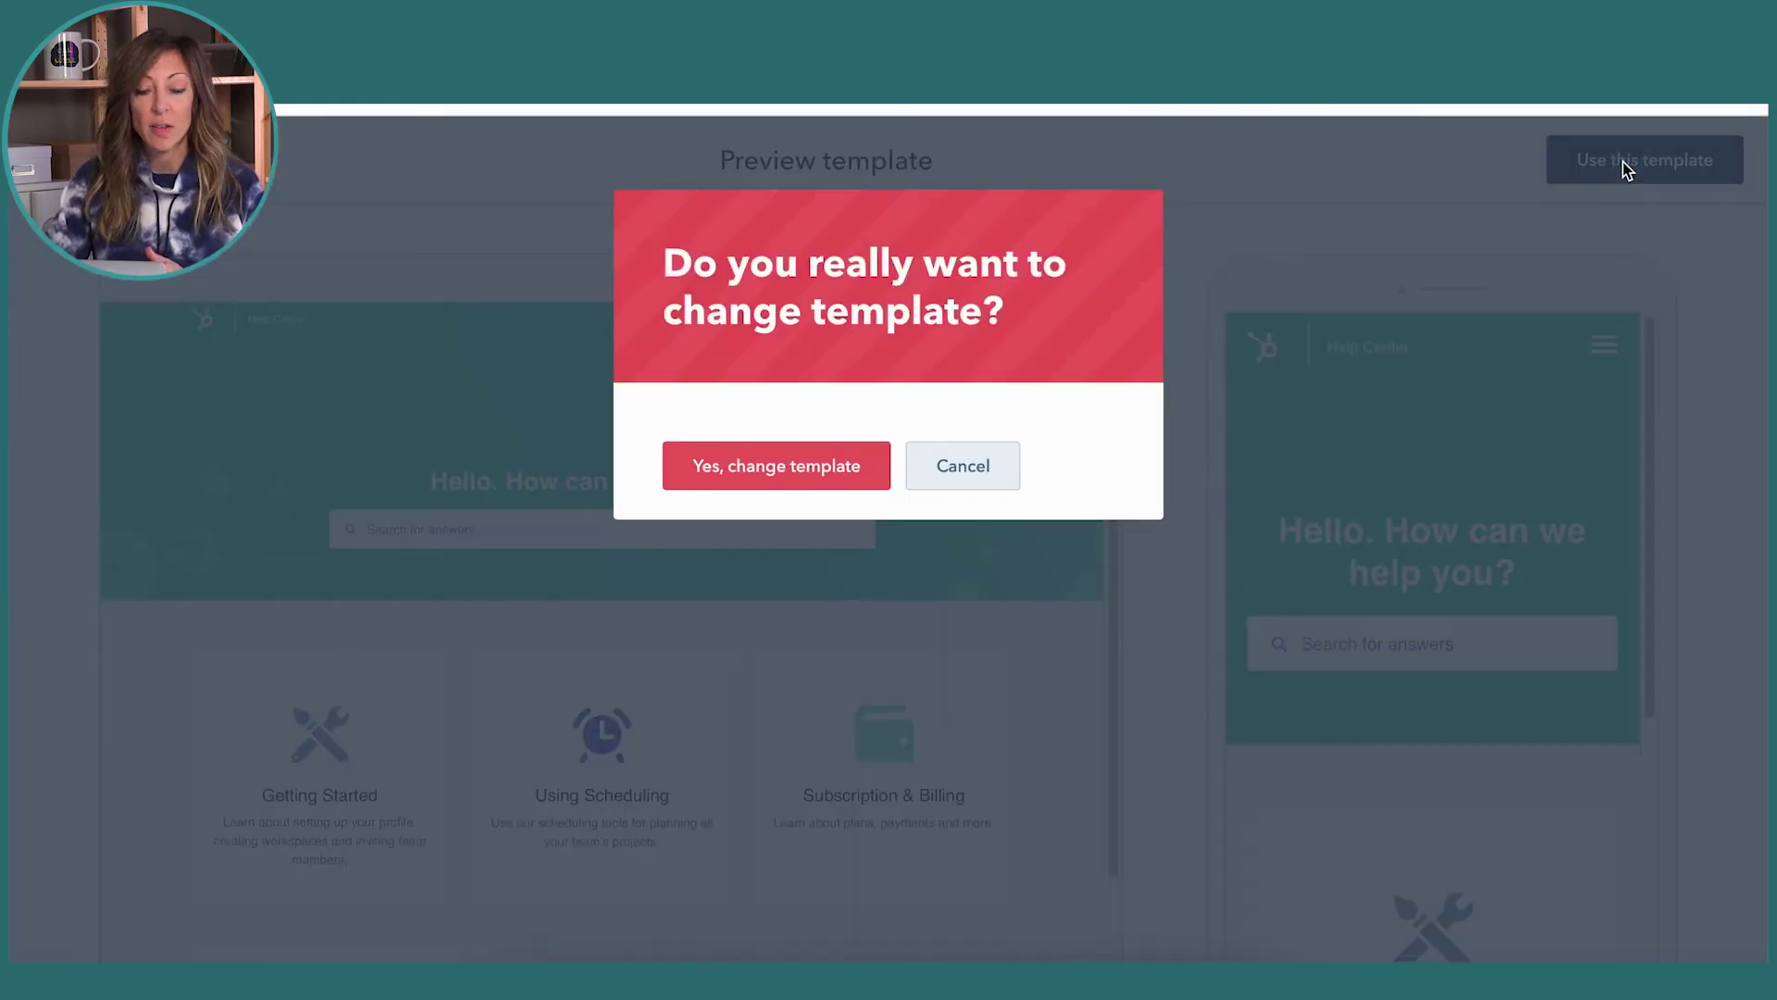
left_click(967, 466)
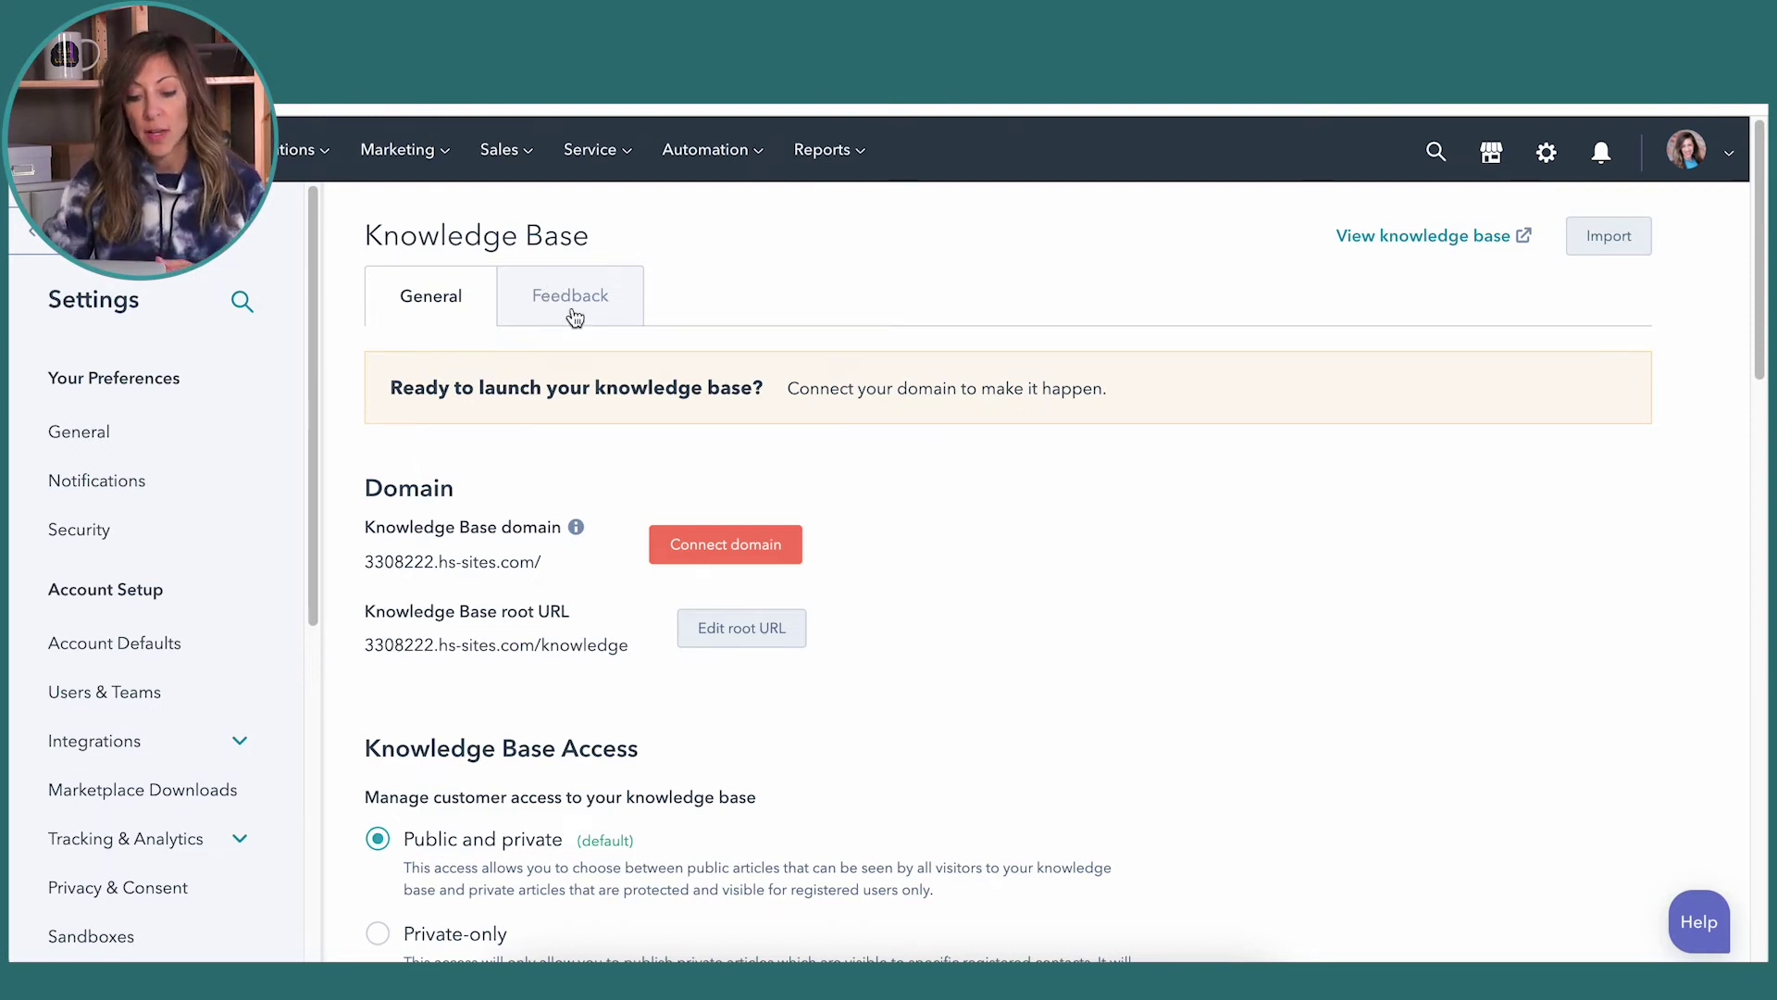
Review the knowledge base's general settings for domain, customer access and crawler access.
scroll(589, 457, "down", 5)
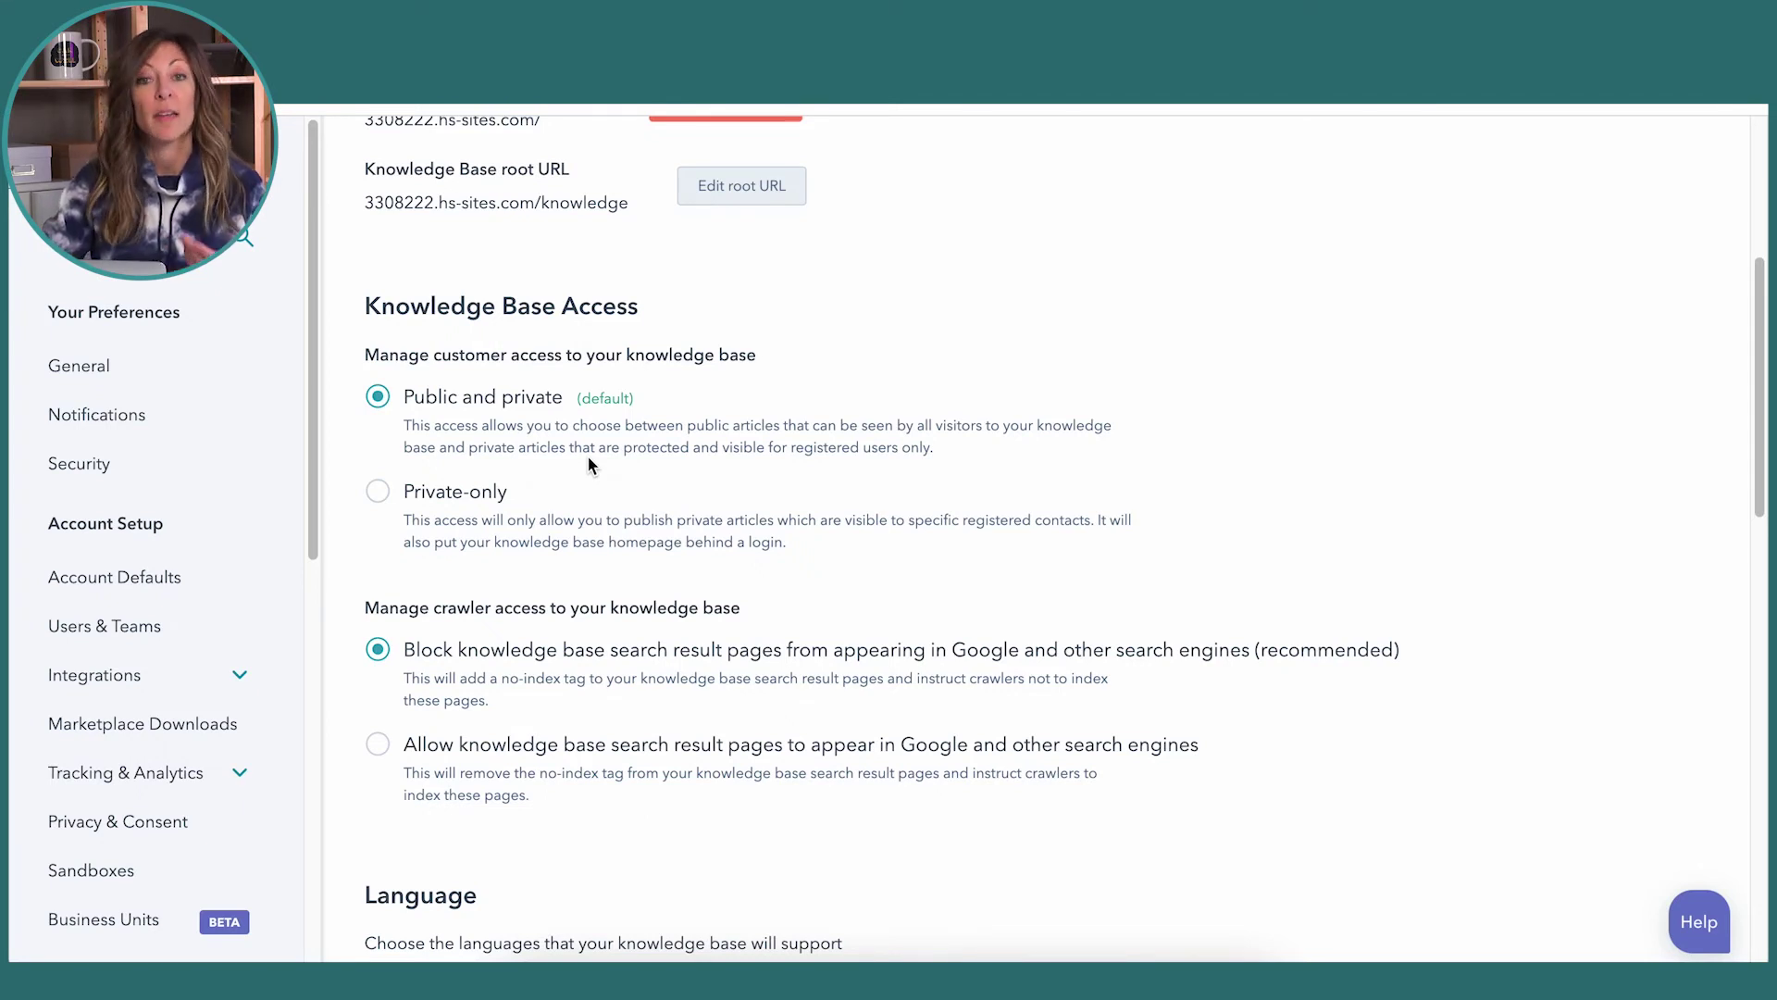
scroll(587, 460, "up", 5)
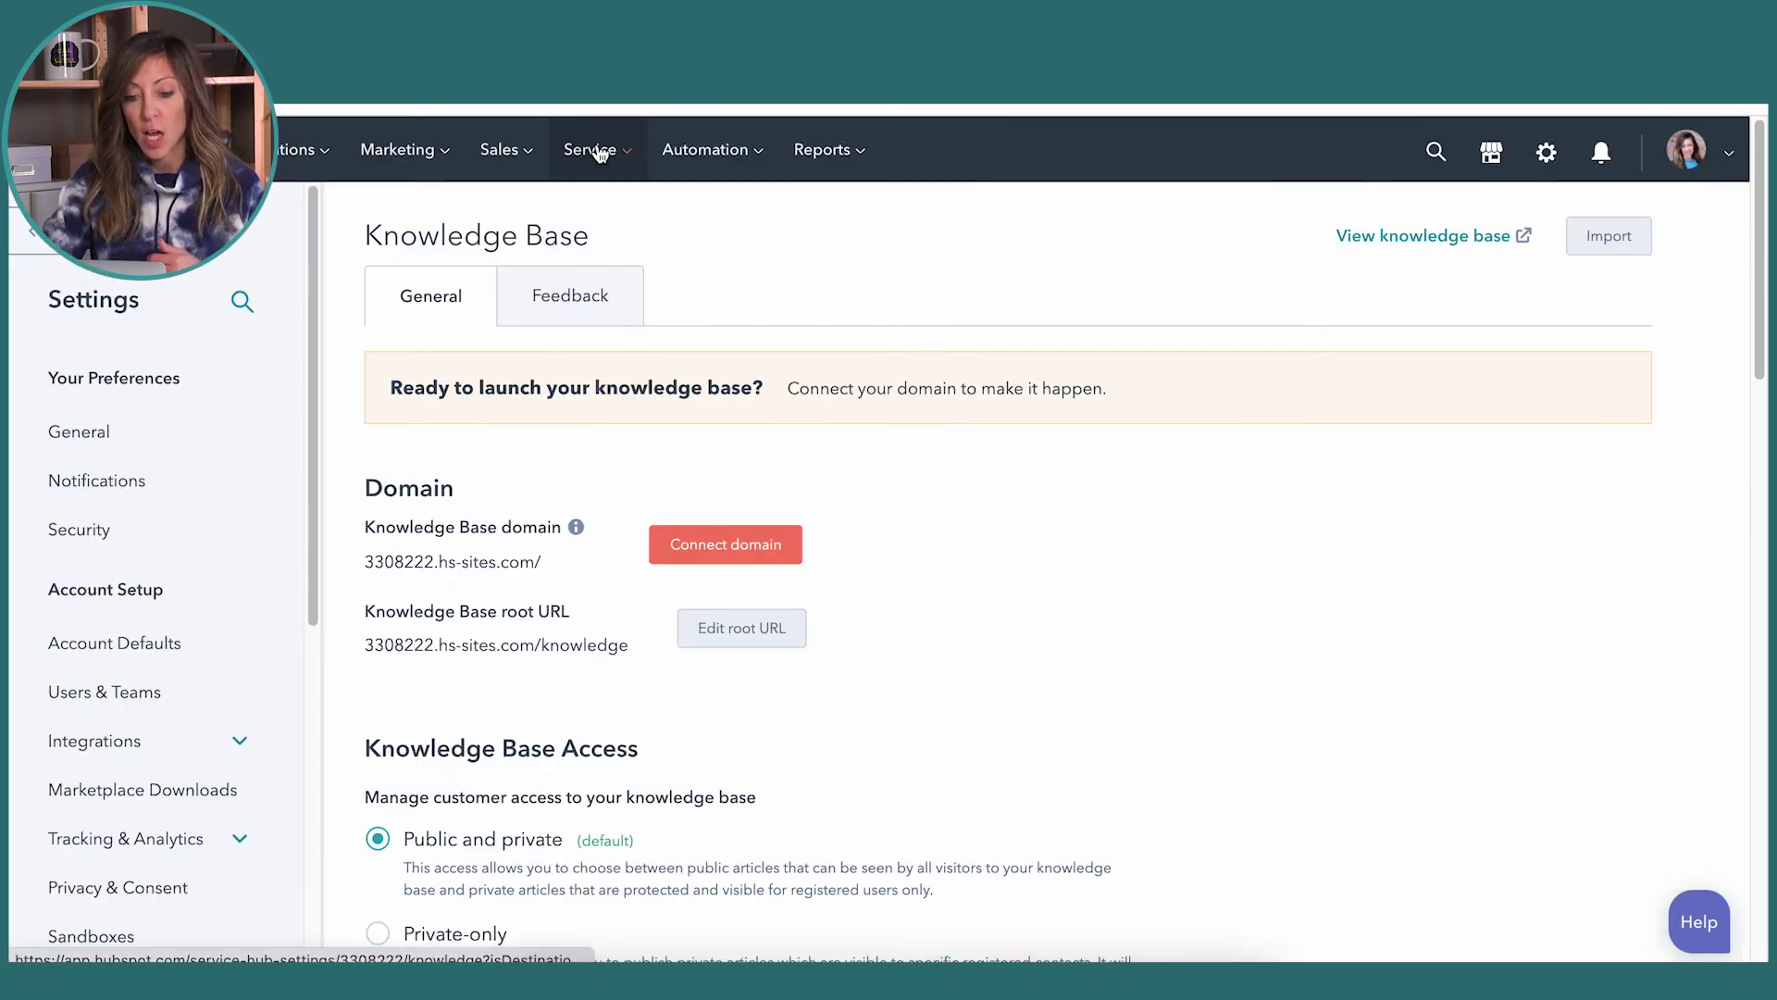
Open the Customer Portal settings and review the page title, URL, language and audience access options.
left_click(595, 148)
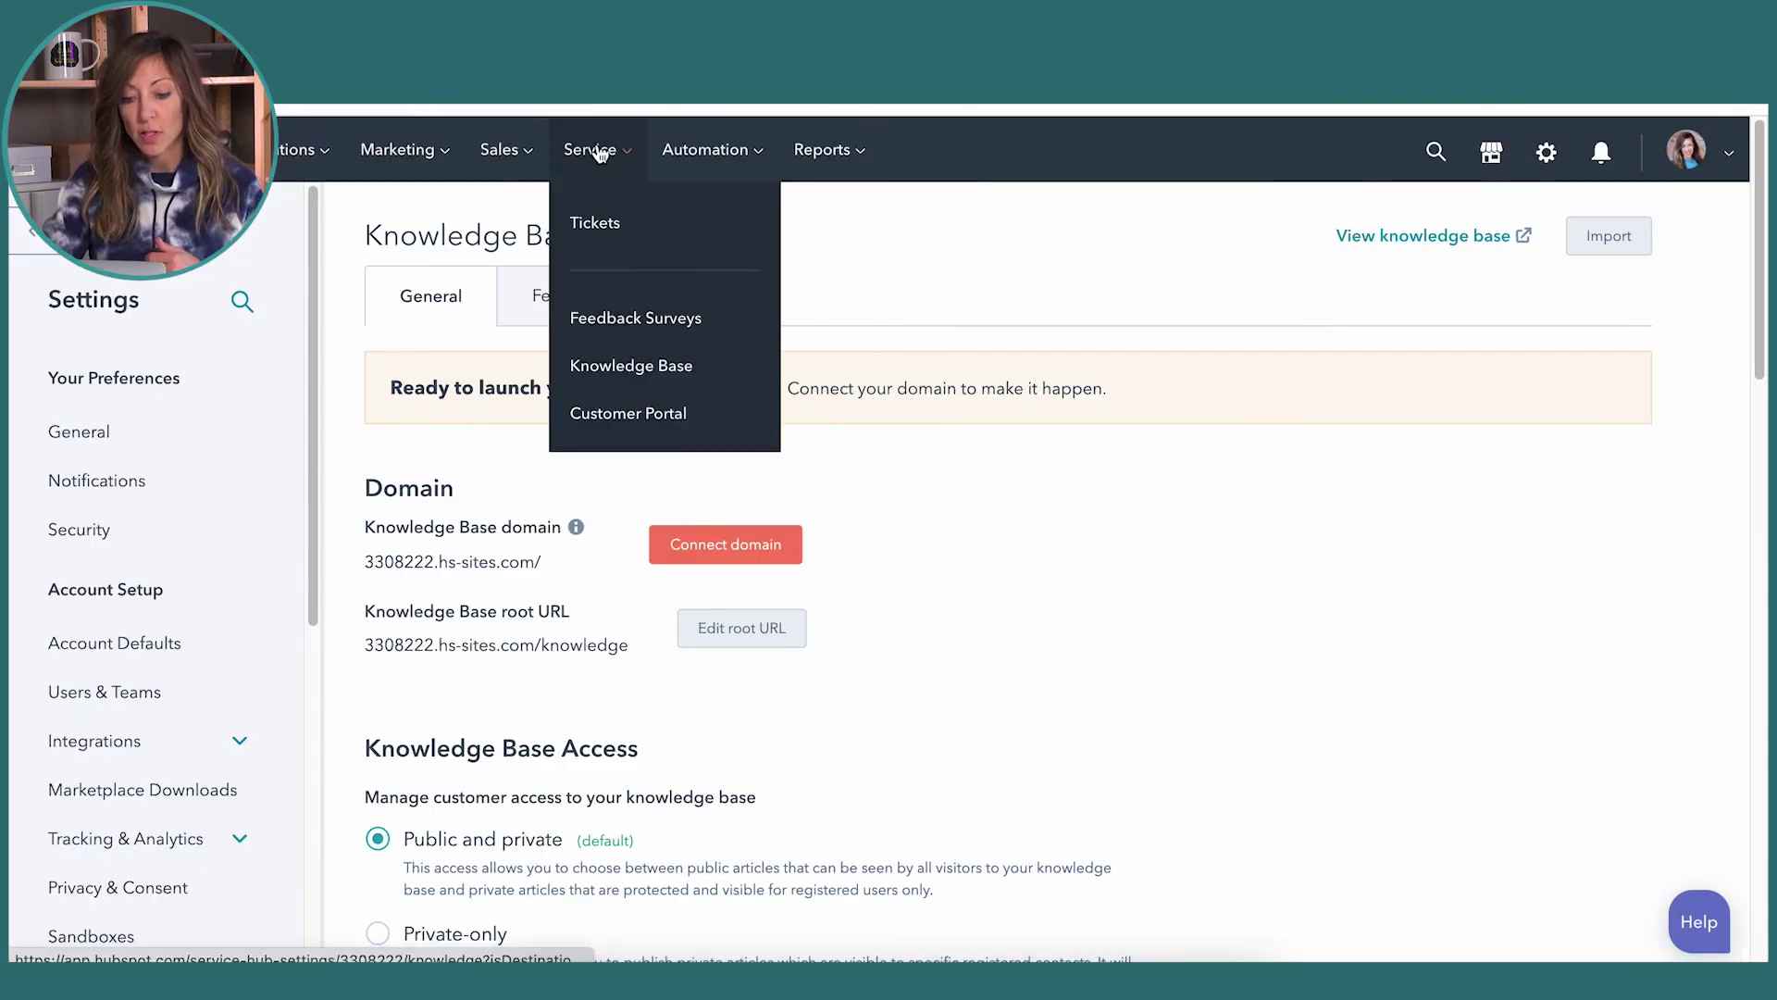
left_click(655, 414)
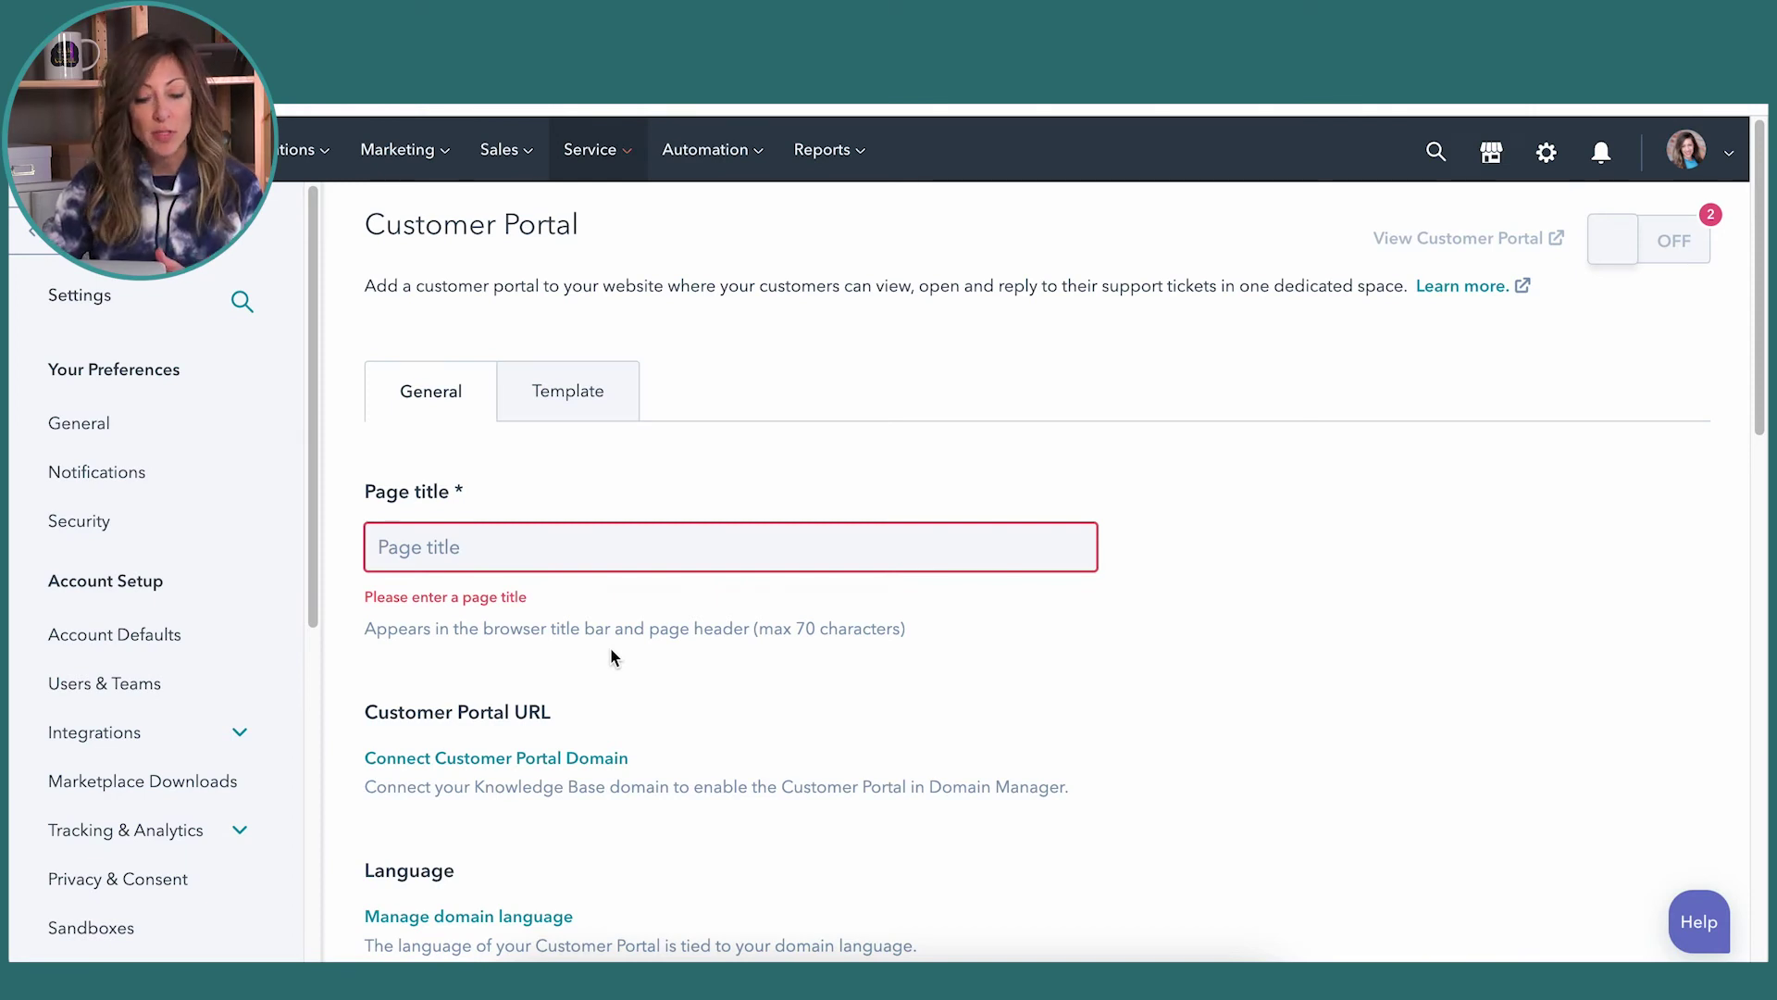
scroll(611, 652, "down", 3)
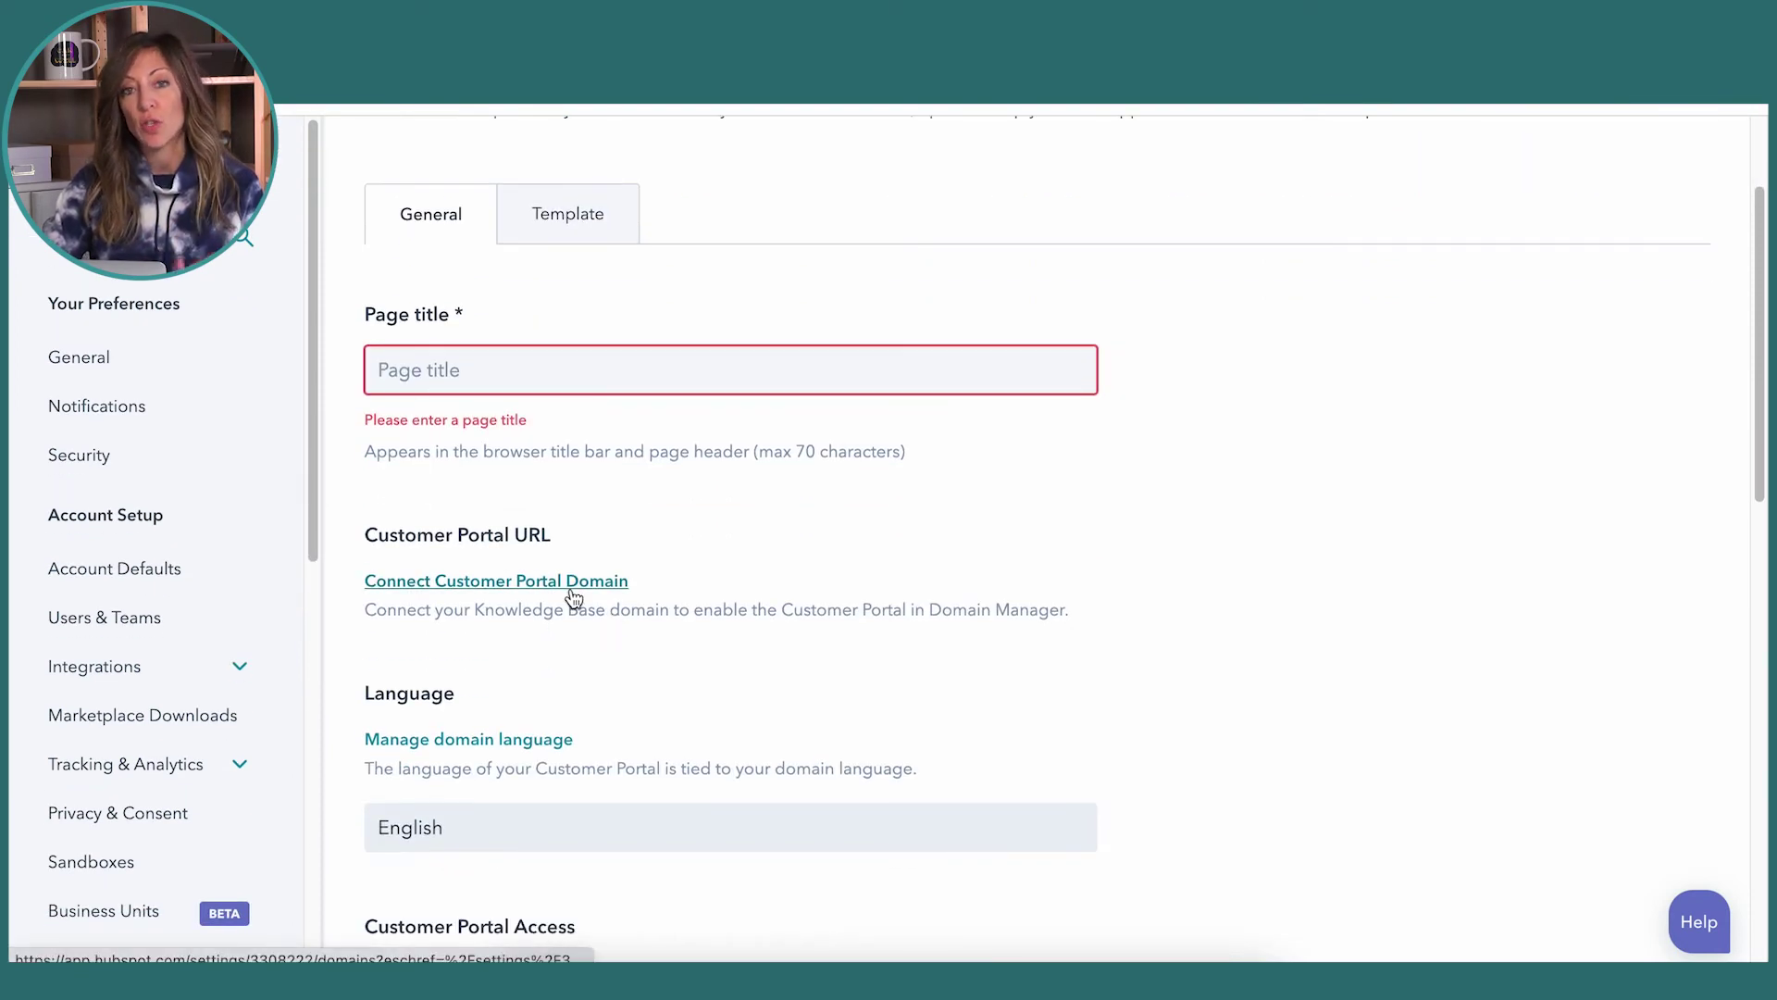
scroll(609, 626, "down", 6)
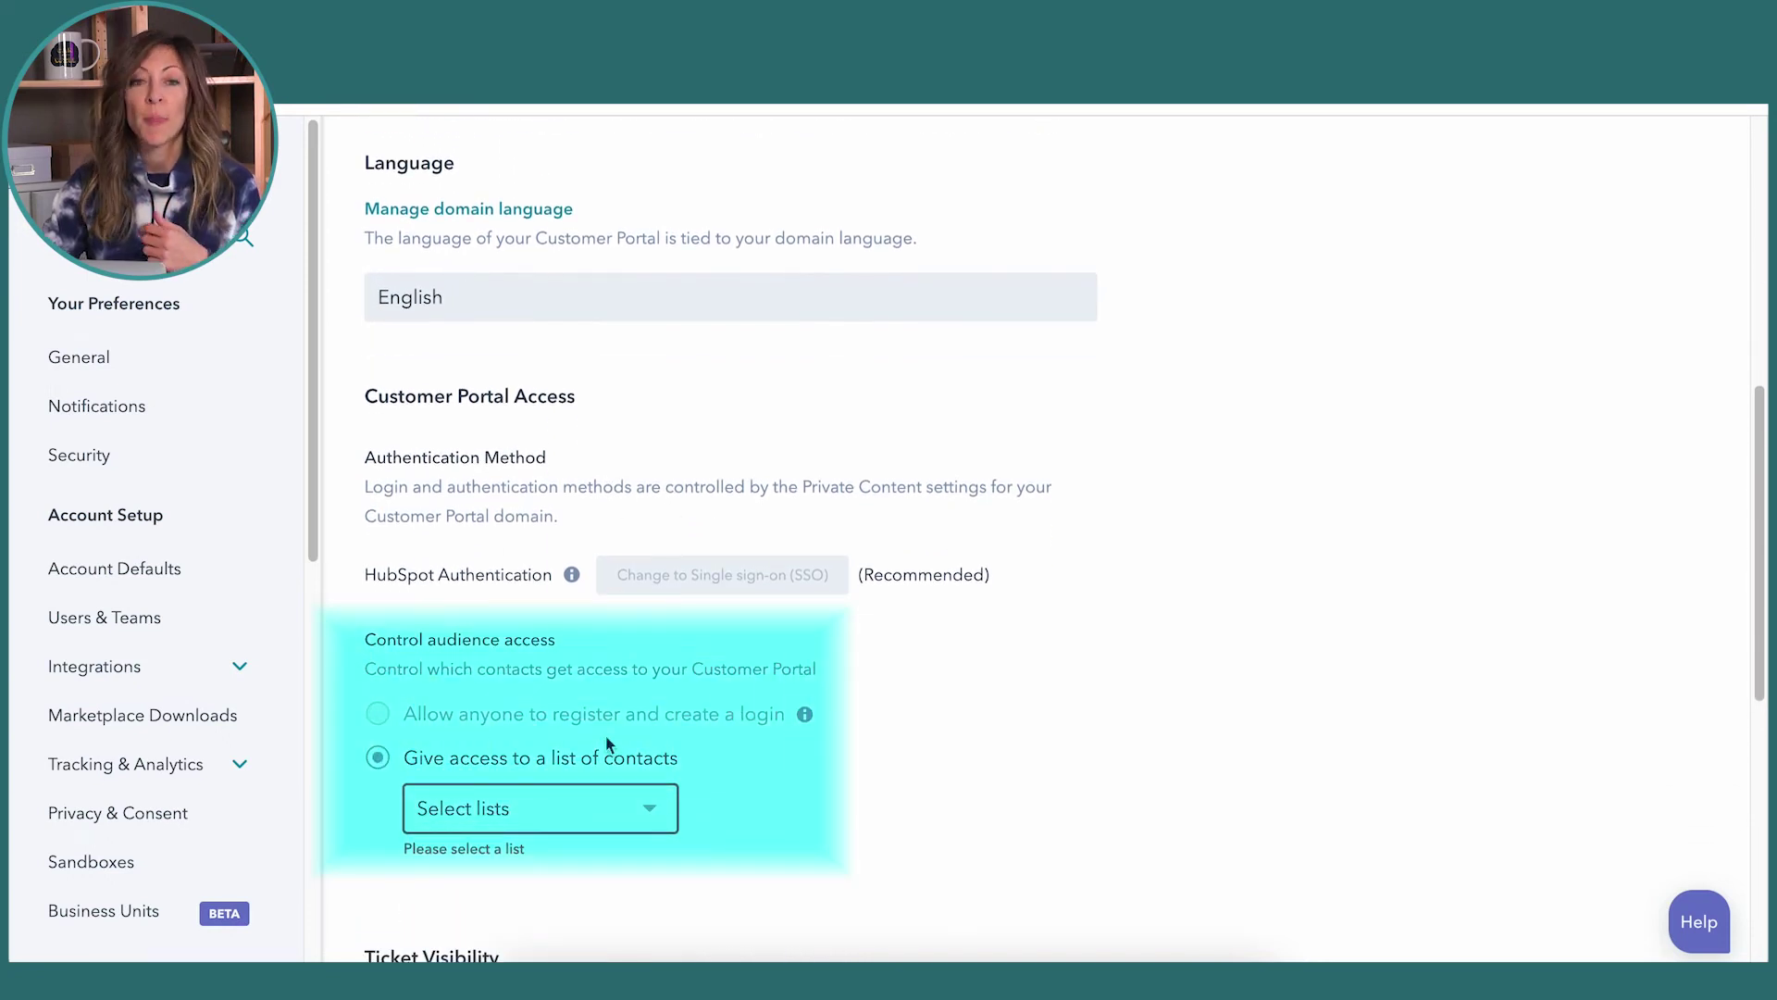
scroll(576, 618, "up", 10)
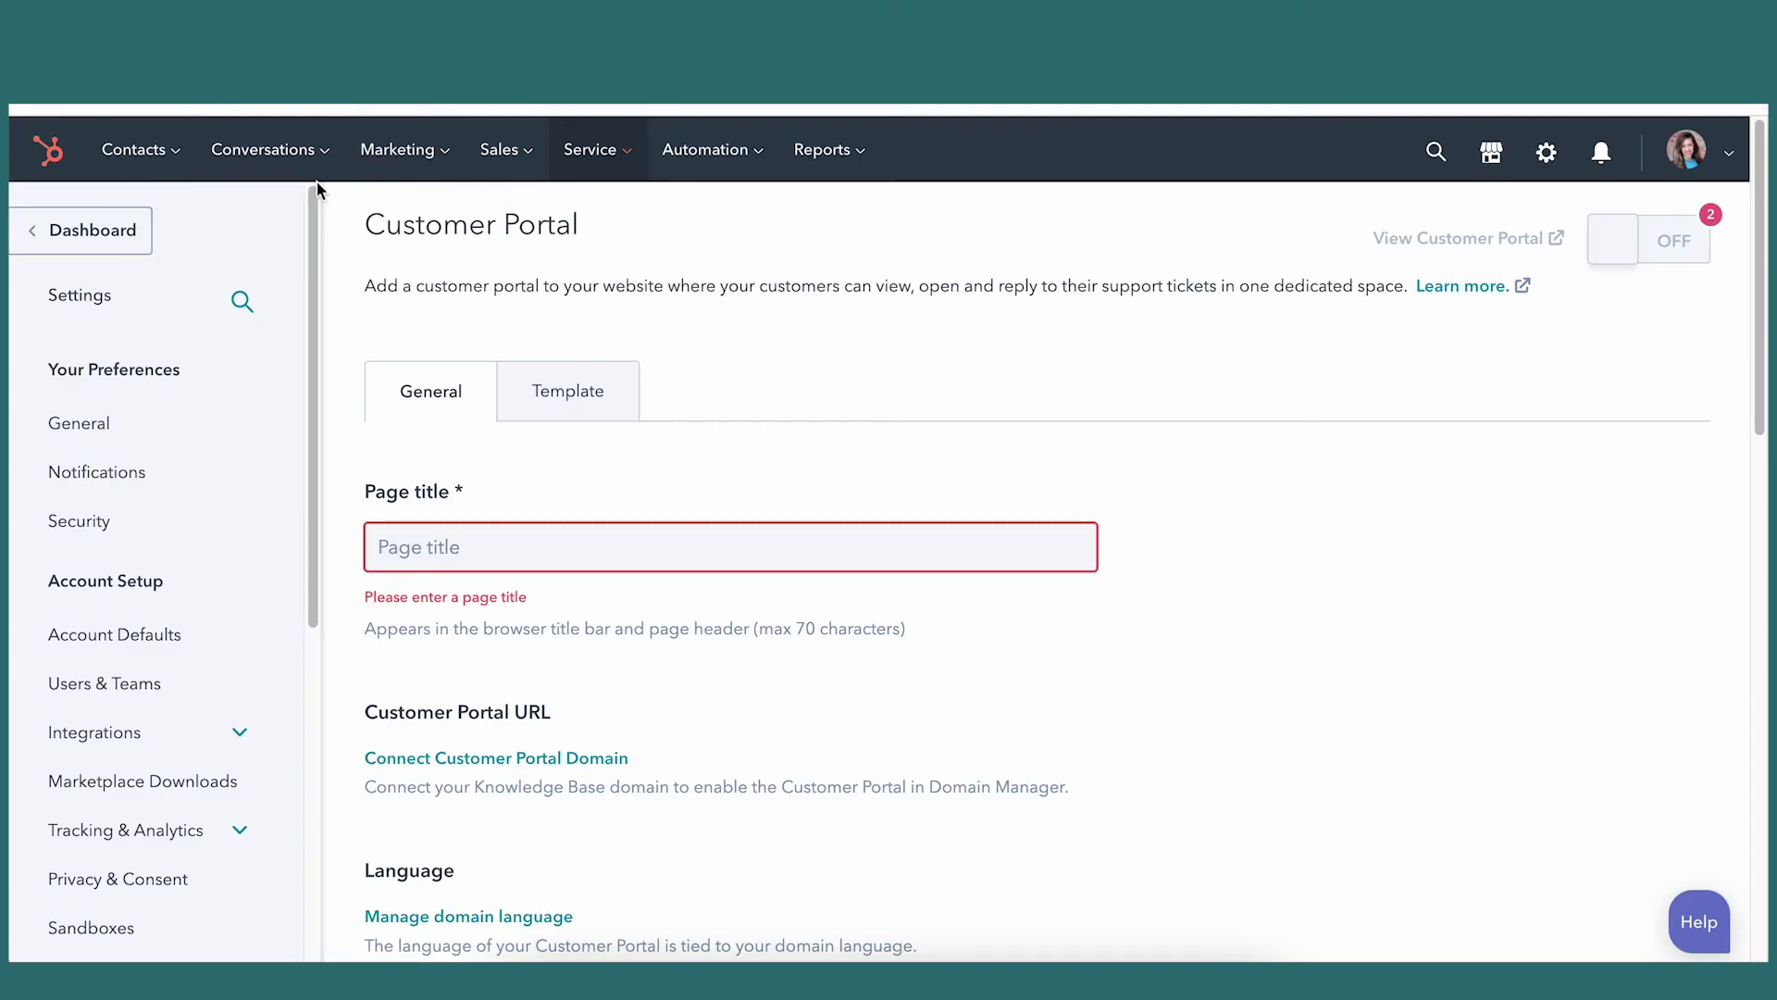
Open the conversations inbox settings, view the ticket SLA options and dismiss the error message.
left_click(306, 174)
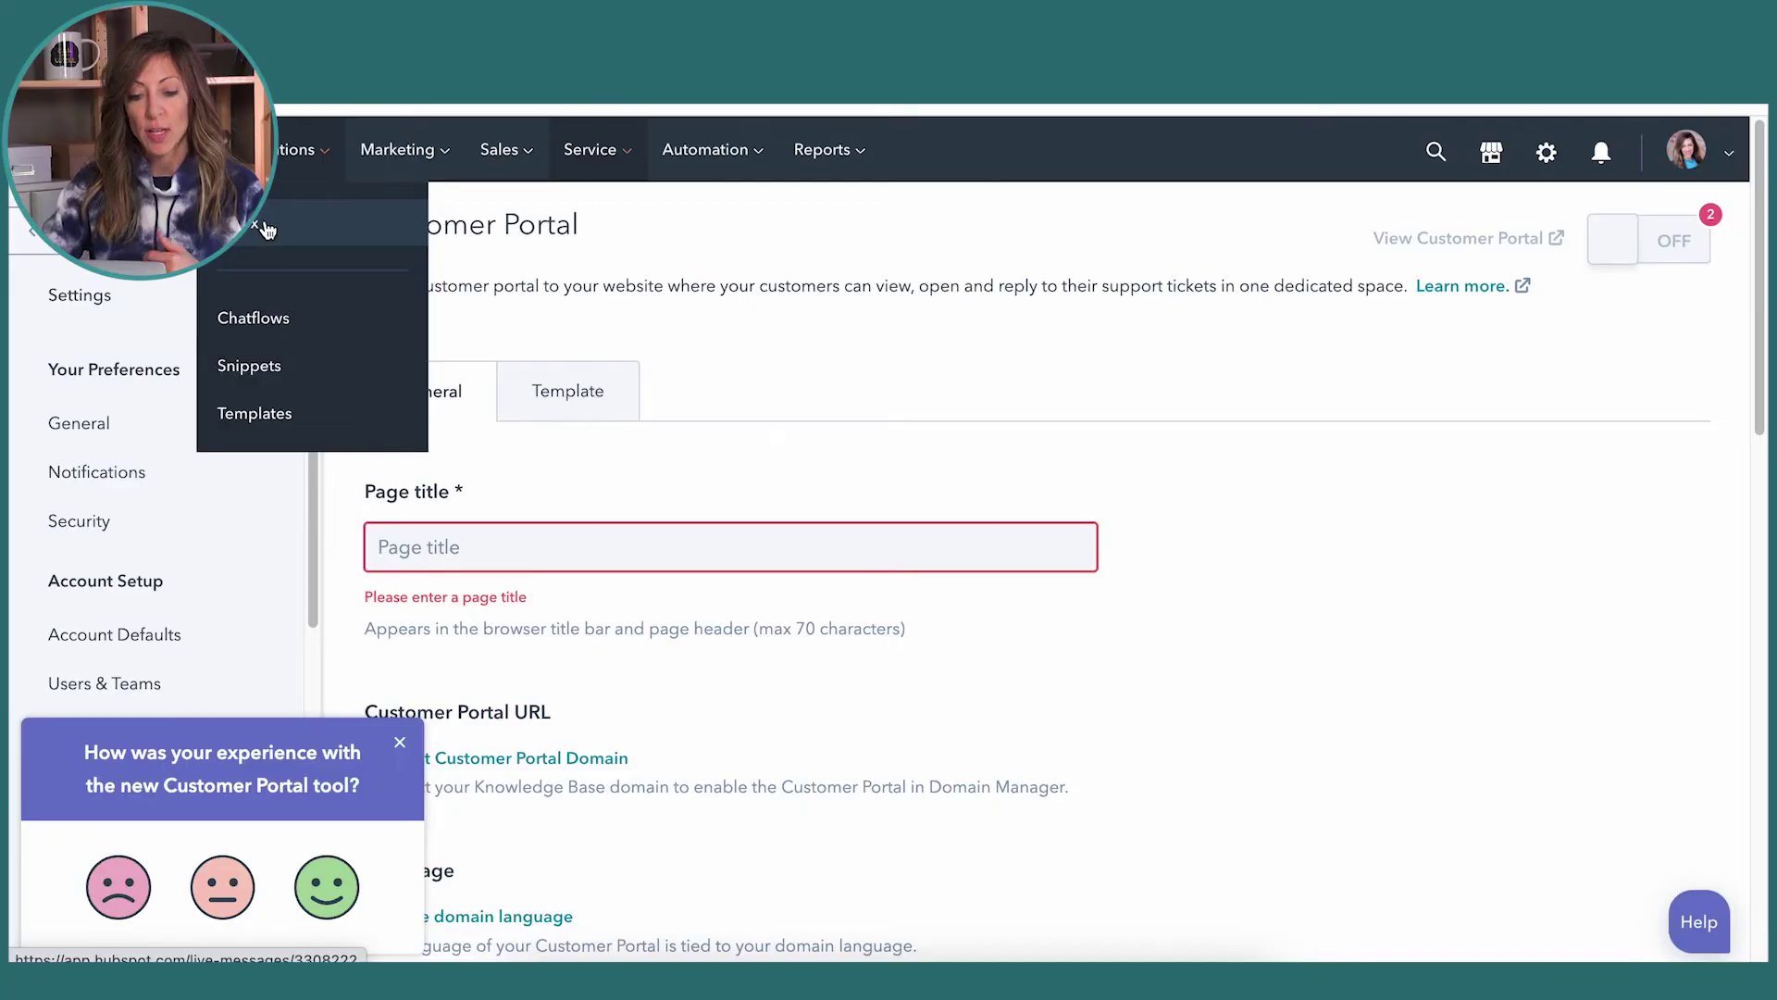
left_click(262, 224)
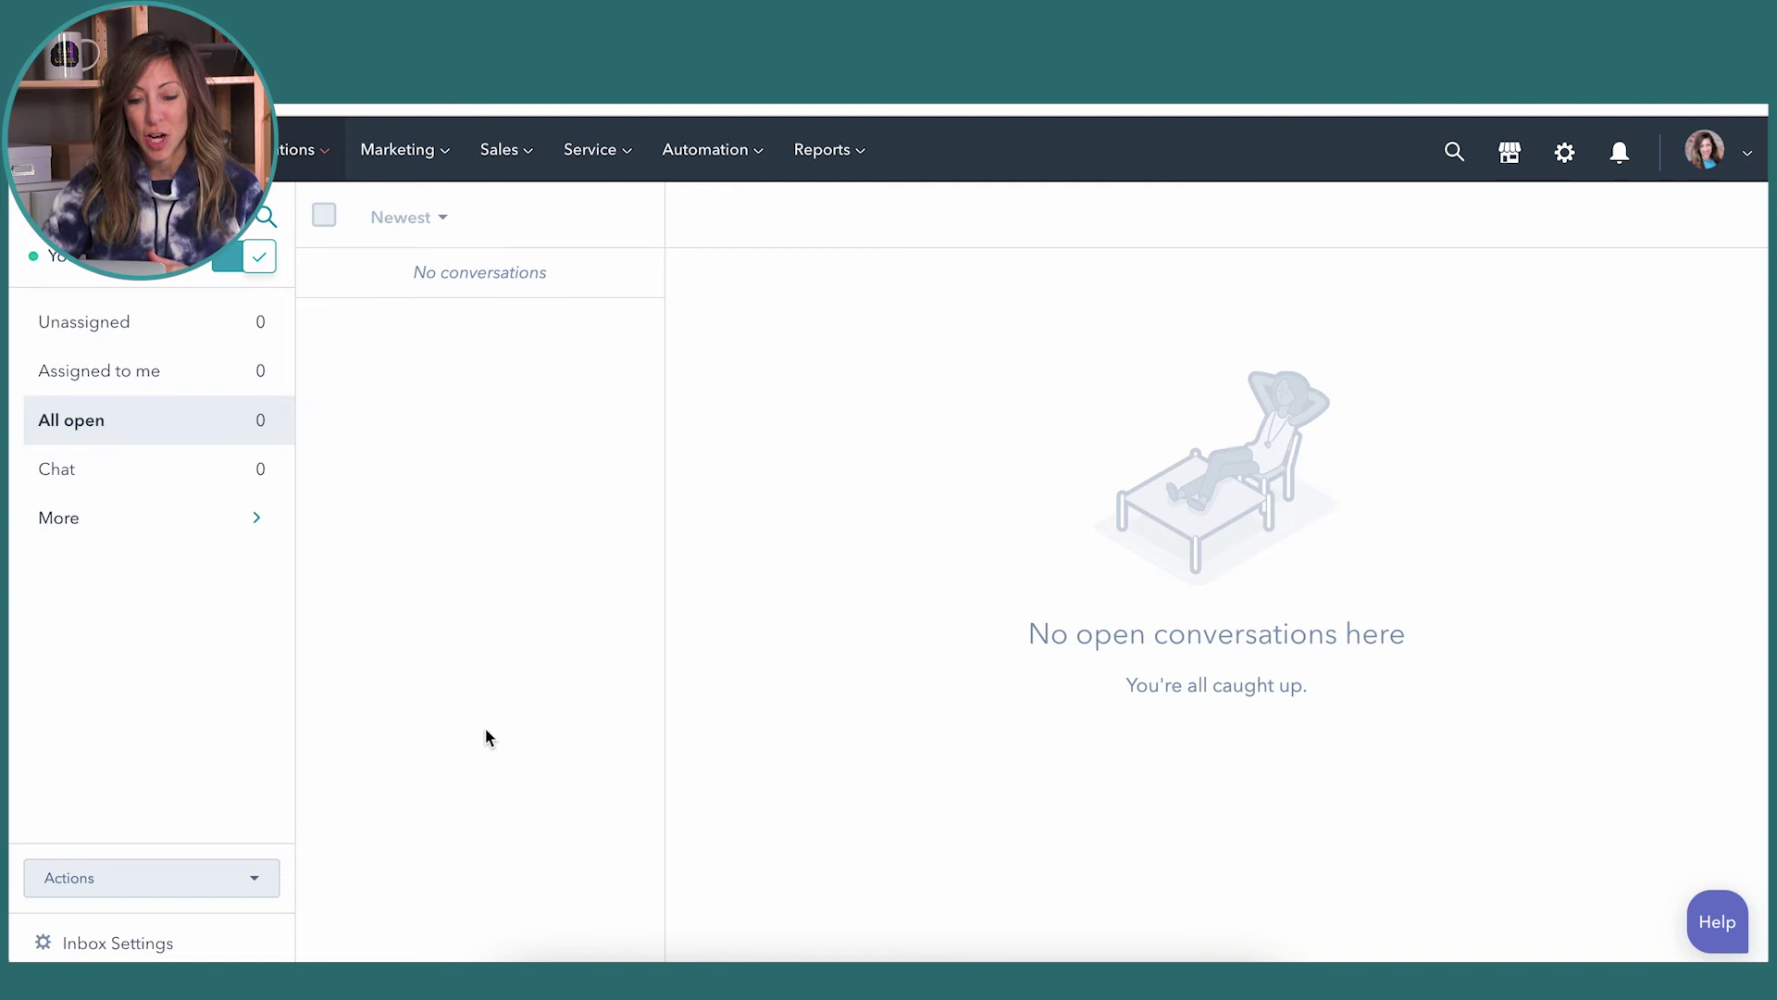
left_click(130, 942)
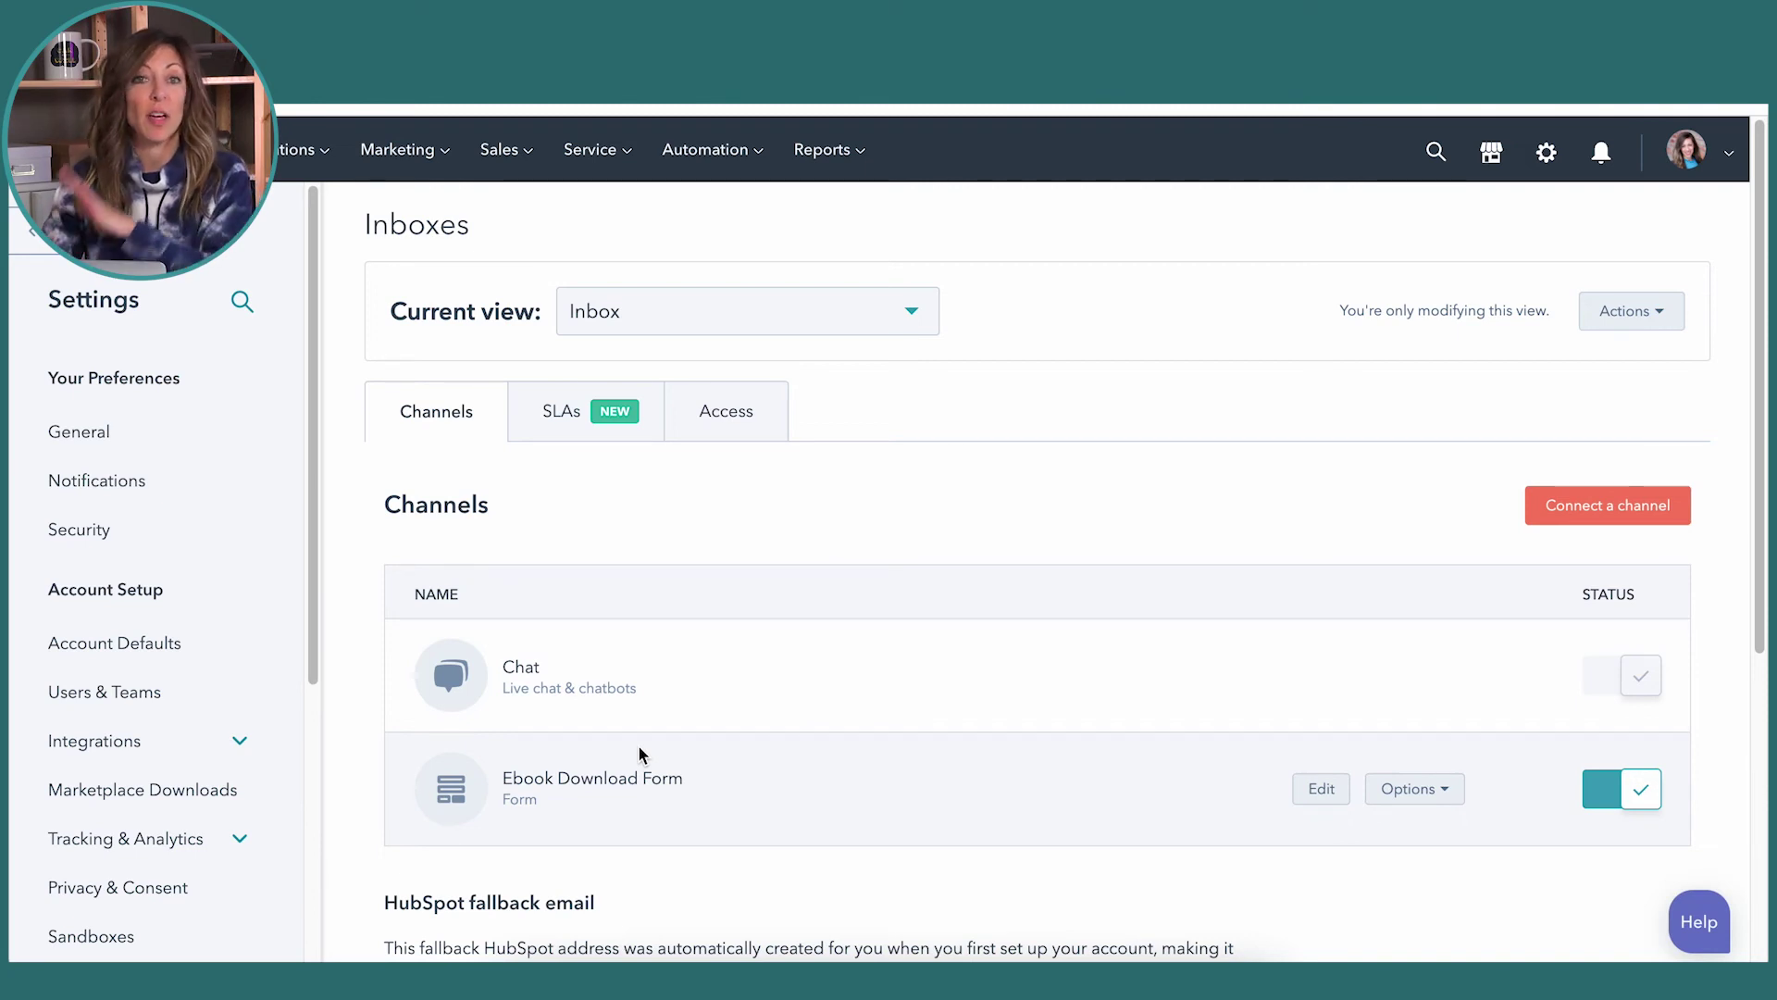
left_click(578, 416)
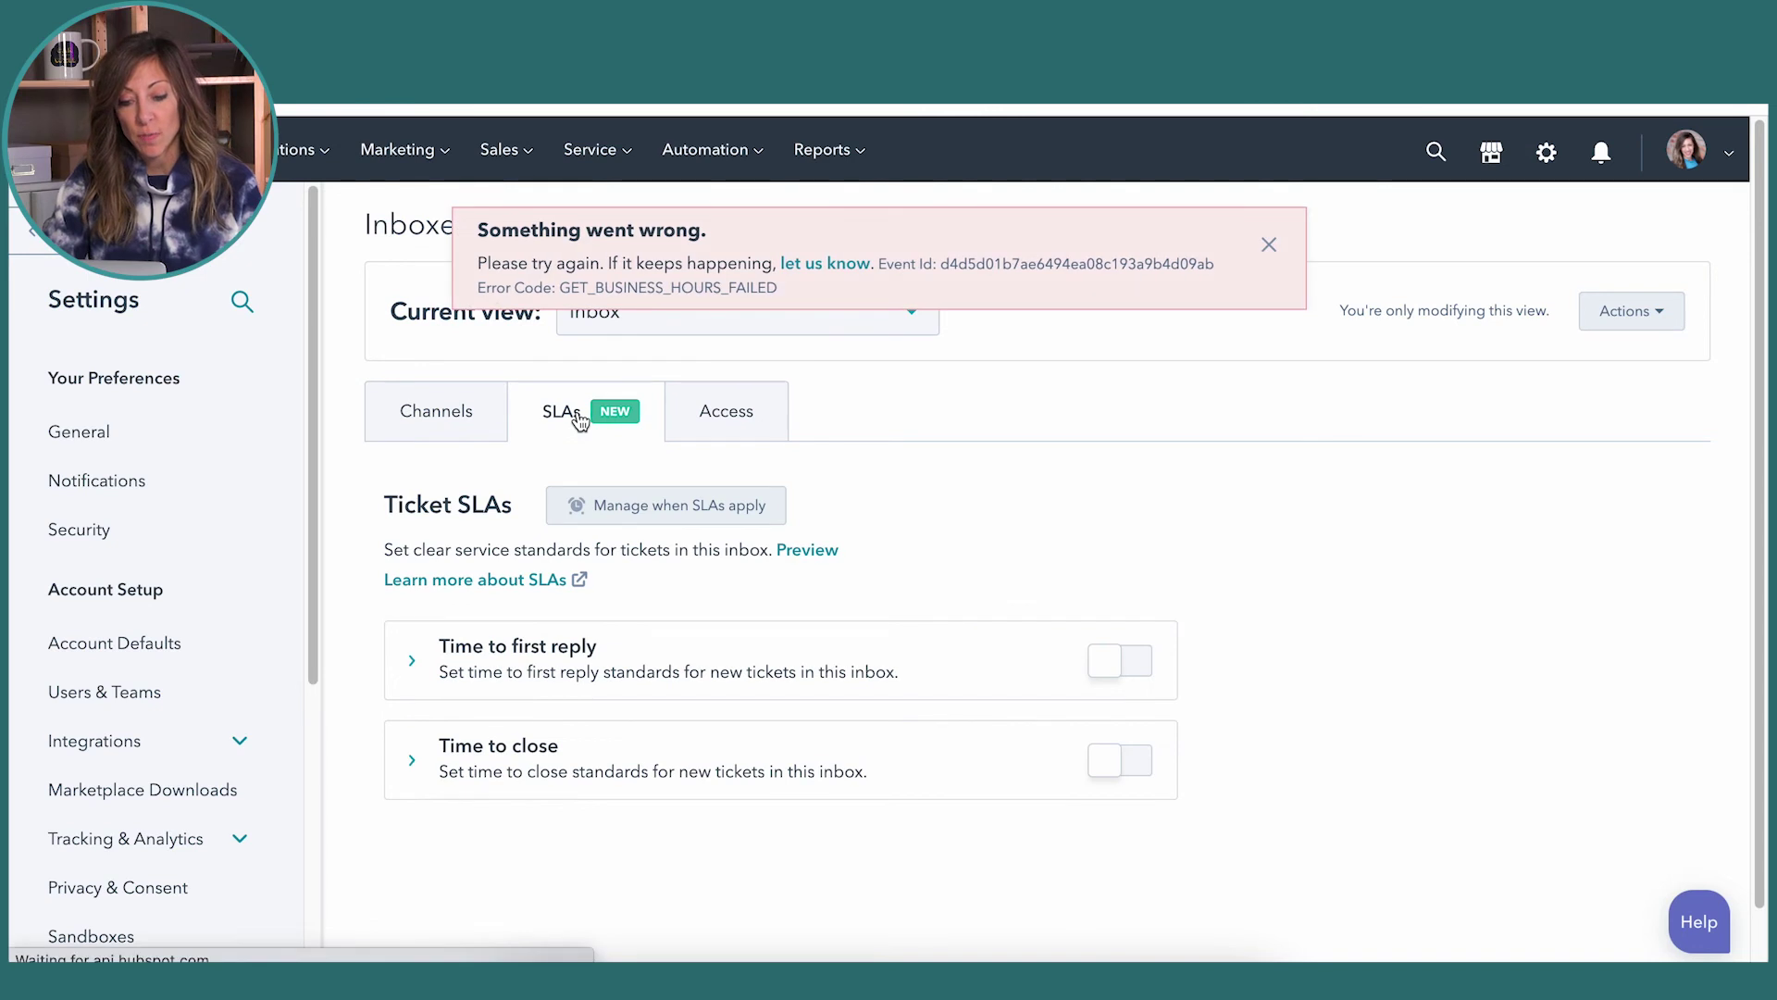
left_click(1269, 246)
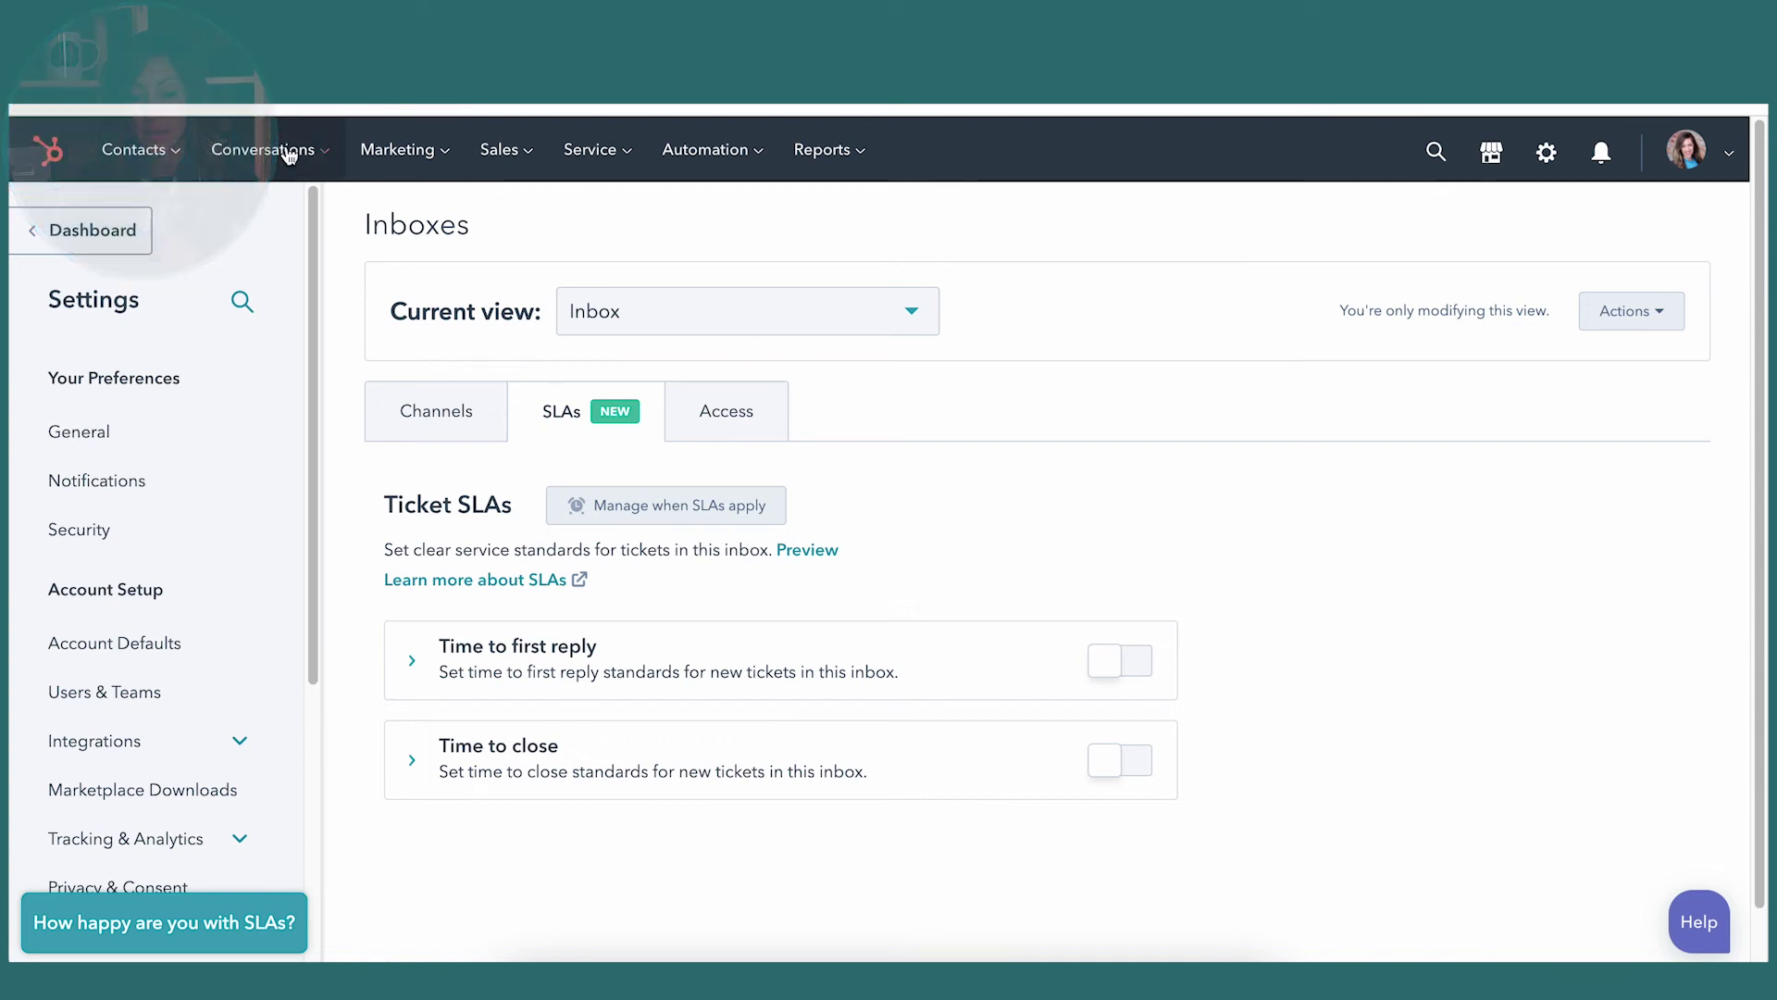
Open the list of chatflows under Conversations.
mouse_move(285, 150)
left_click(265, 338)
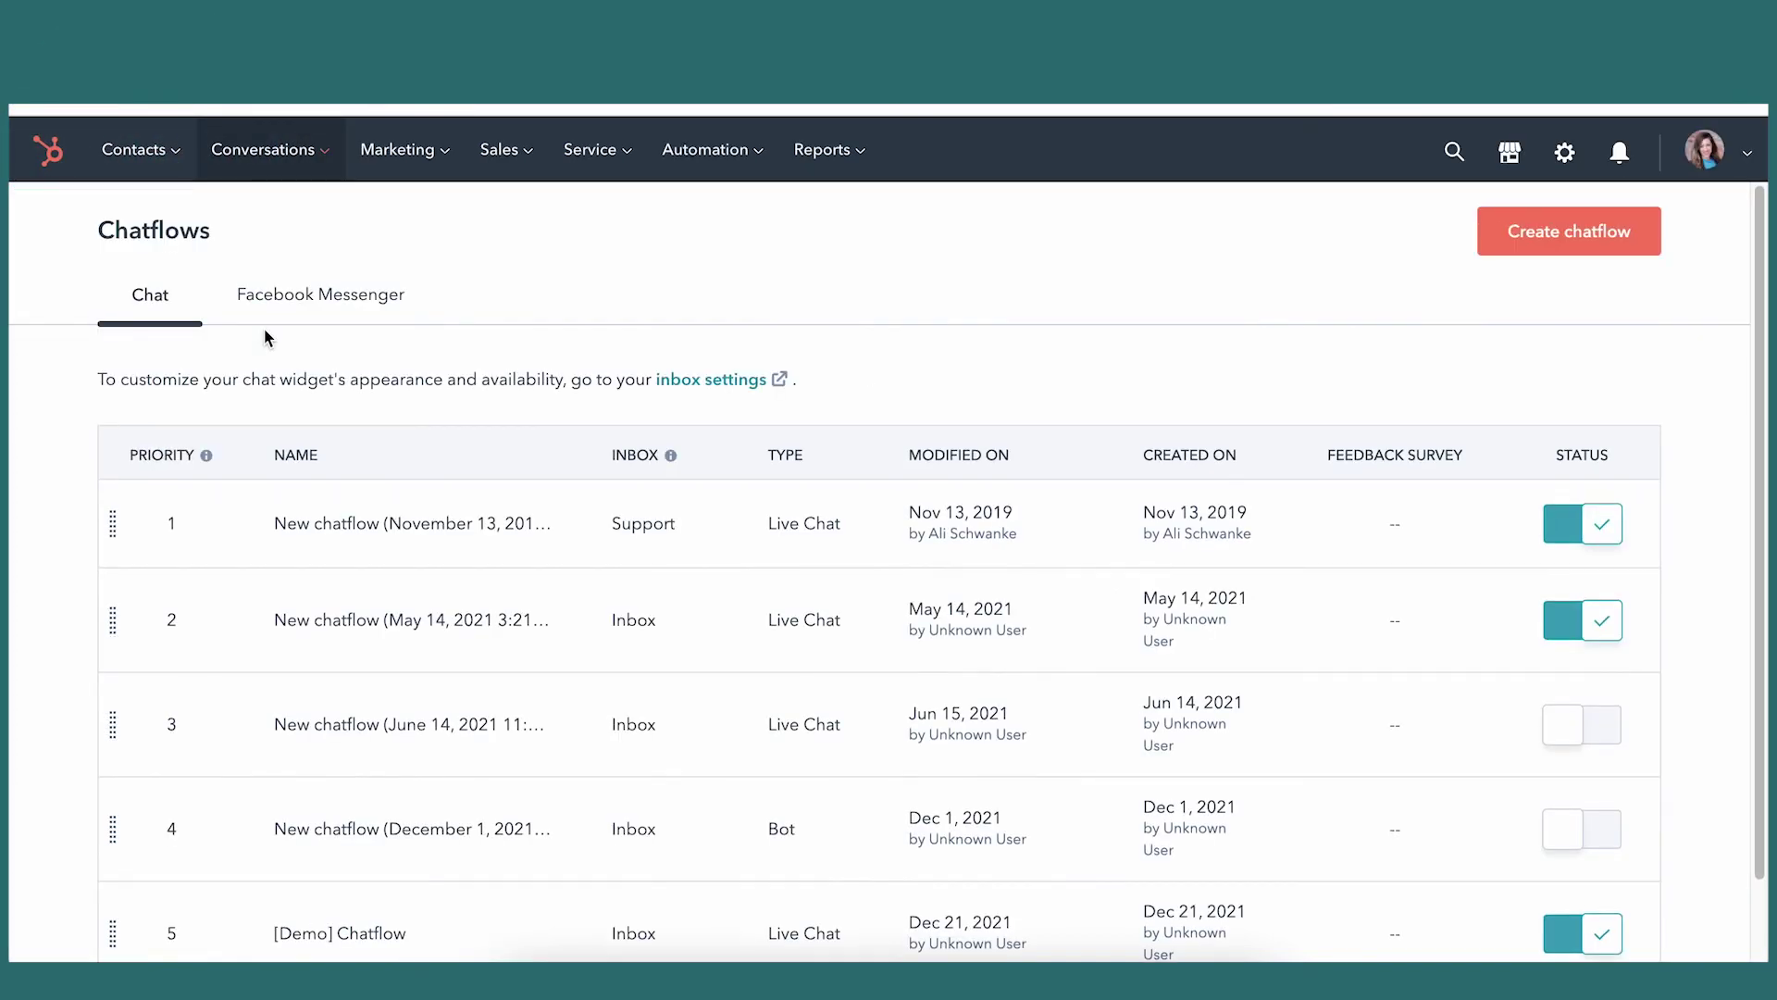